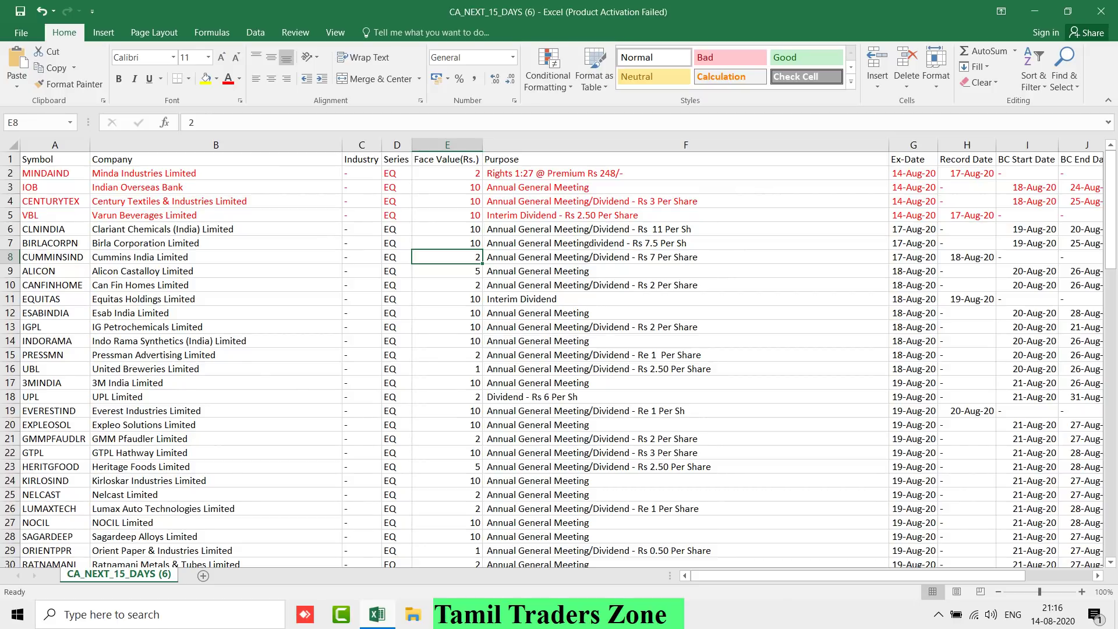
- Colour the entries of the 17-Aug-20 companies red in rows 6 to 8, from the Company column through Ex-Date
scroll(1031, 317, "up", 3, "ctrl")
scroll(558, 353, "down", 1, "ctrl")
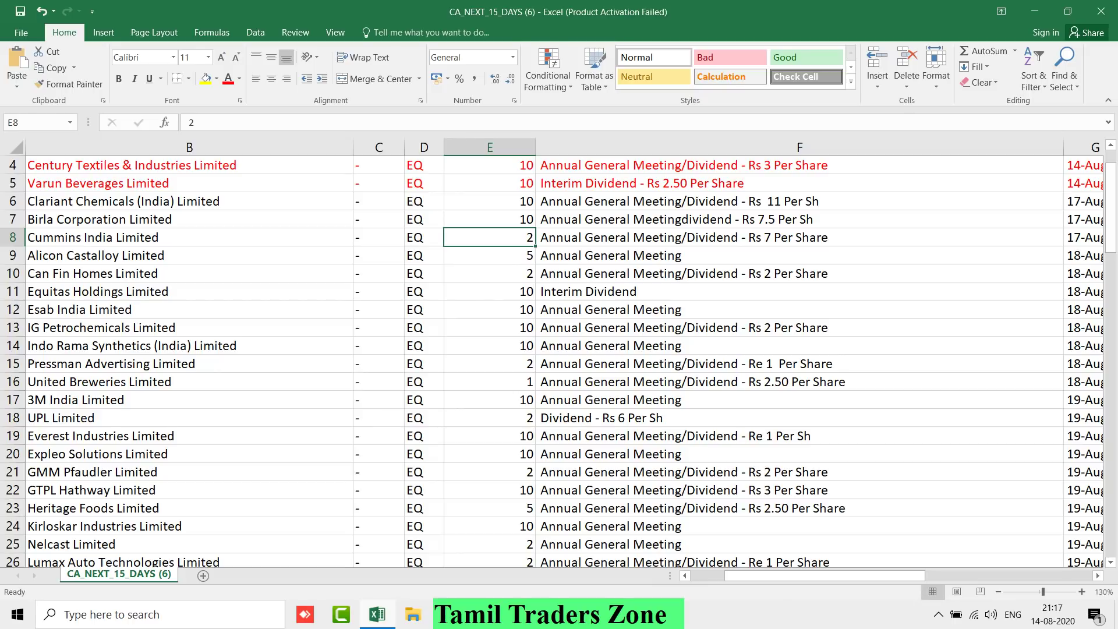
left_click(799, 219)
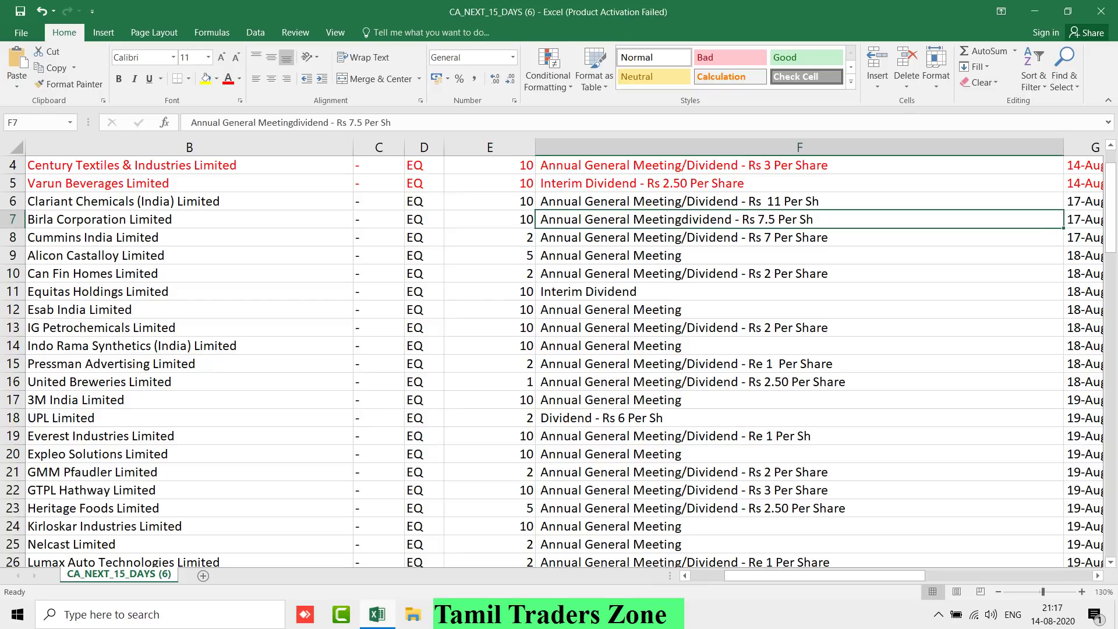
scroll(799, 218, "up", 1)
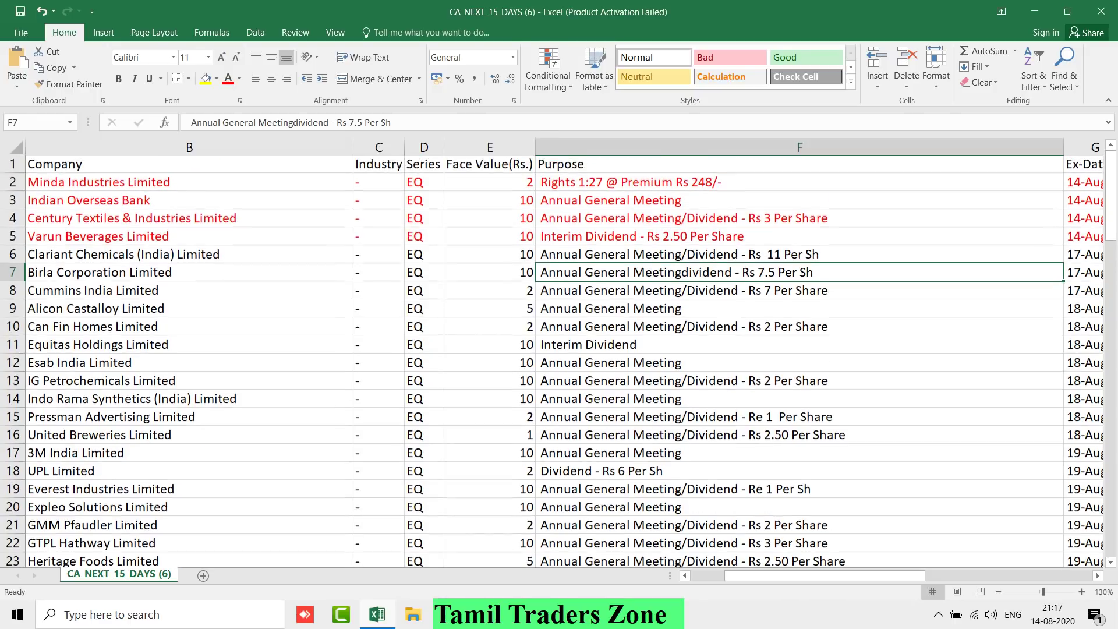
left_click(799, 219)
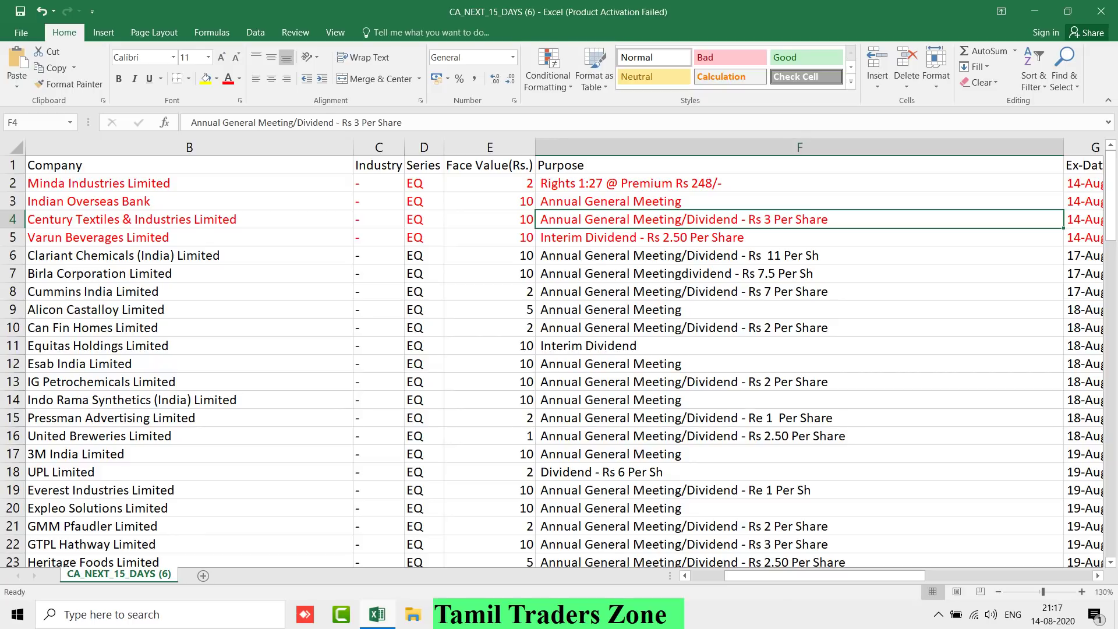
left_click(189, 256)
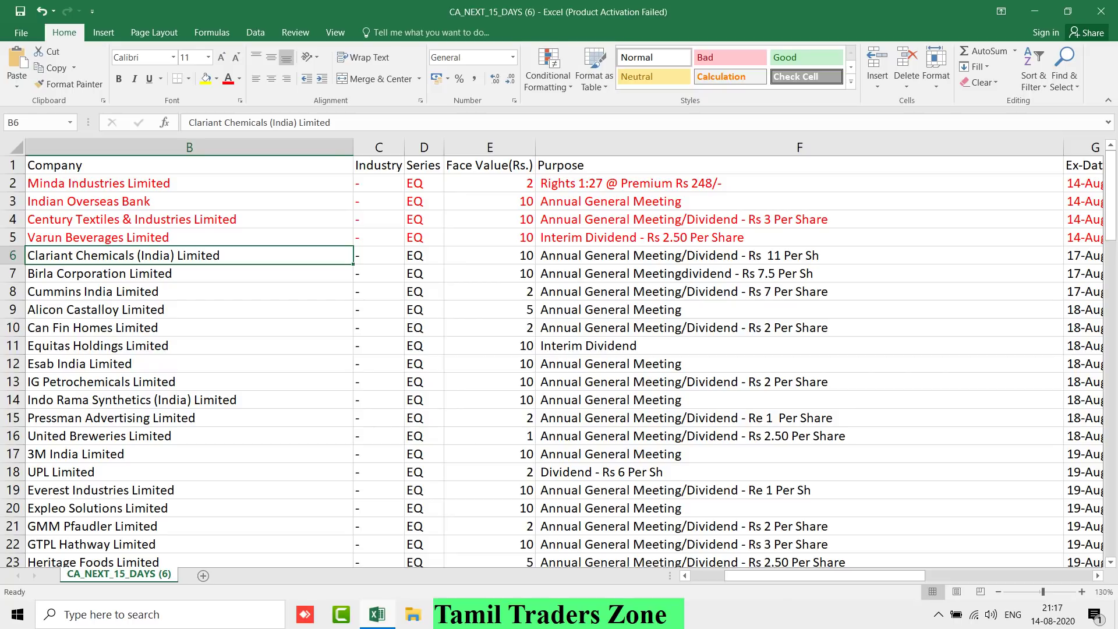
left_click(1083, 291, "shift")
left_click(228, 79)
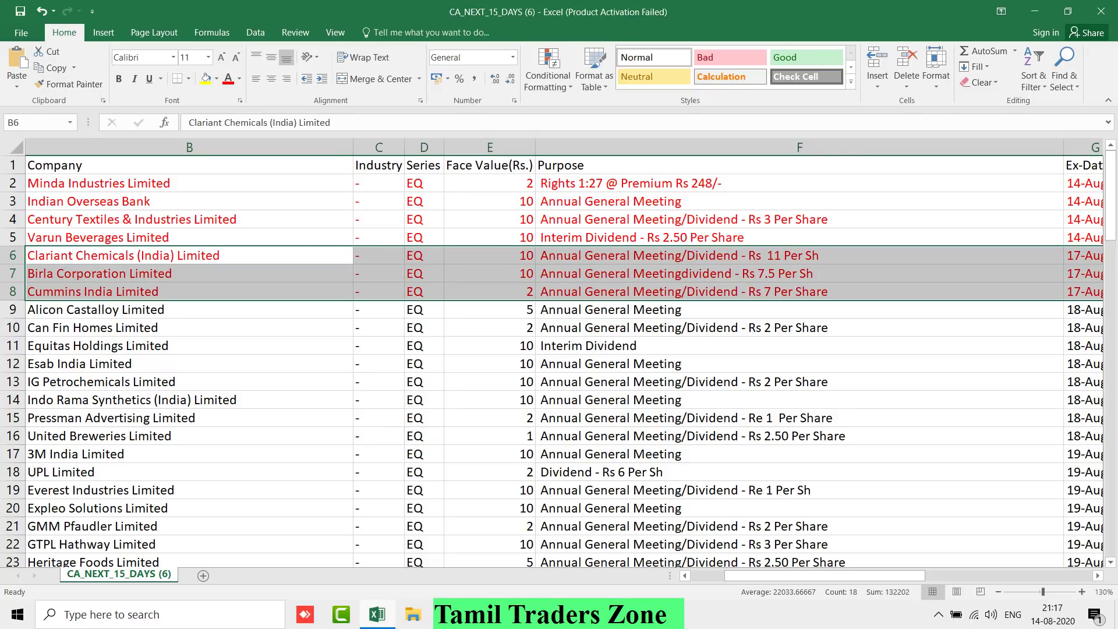
left_click(799, 255)
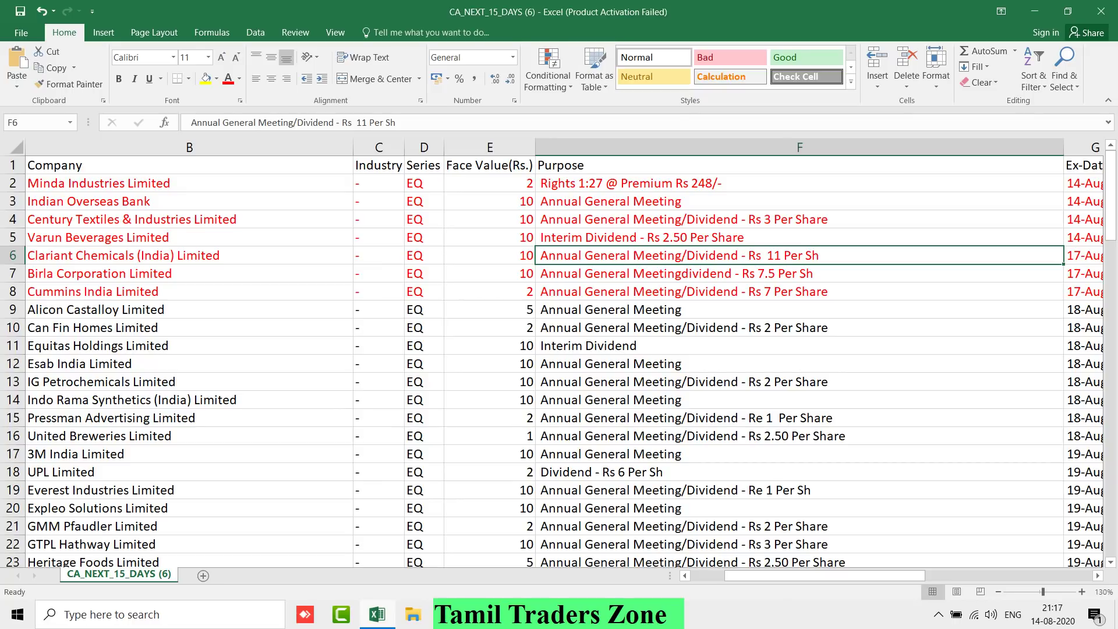
- Give the range B9:G17, from Alicon Castalloy to 3M India, a red font and a yellow fill
left_click_drag(186, 309, 1077, 453)
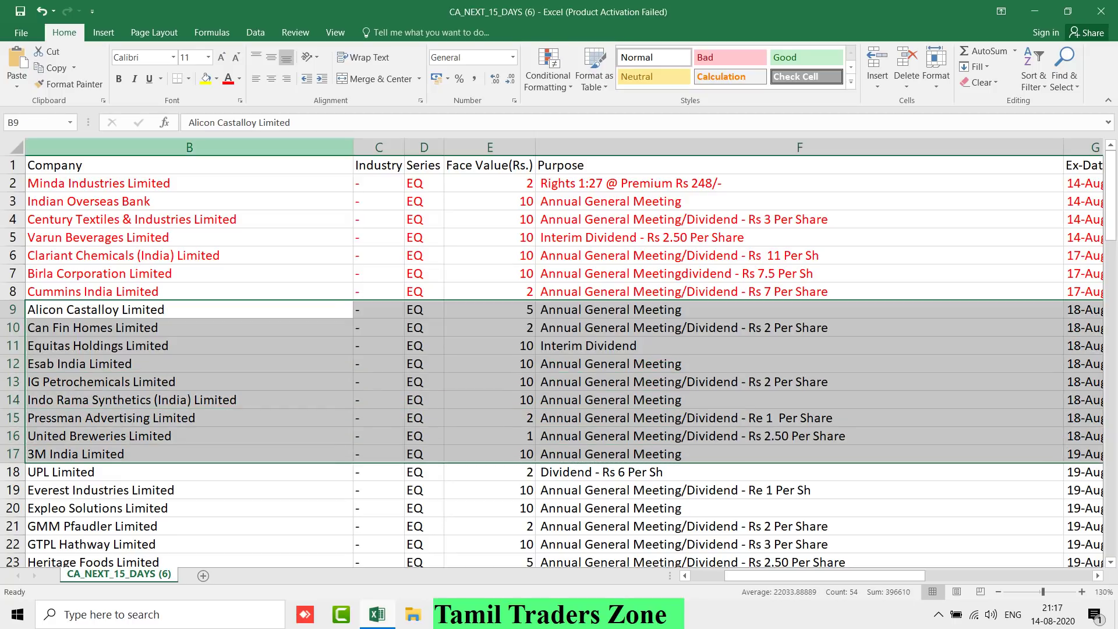
left_click(229, 78)
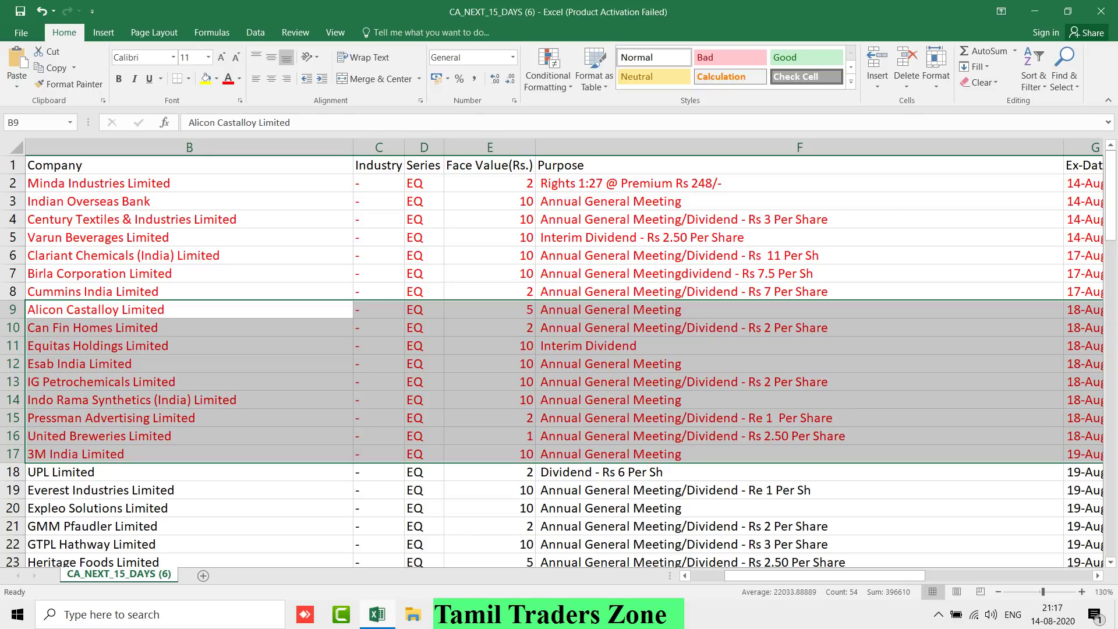
left_click(206, 79)
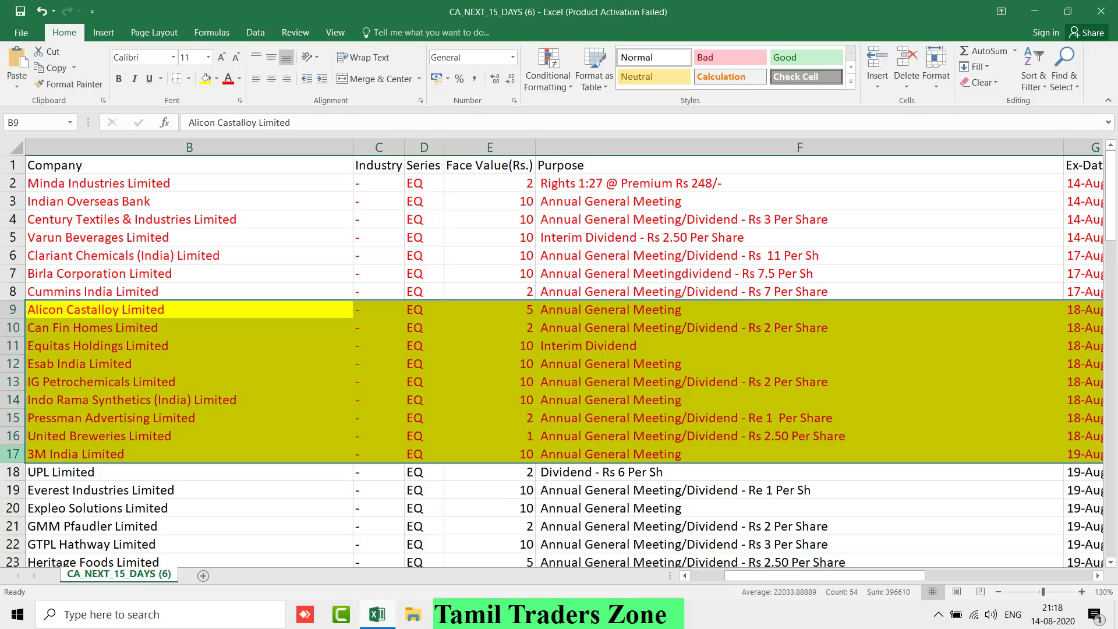
- Give the 19-Aug-20 entries in B17:G33 a light blue font and a dark blue fill
left_click(12, 453)
left_click_drag(12, 437, 13, 454)
scroll(559, 359, "down", 6)
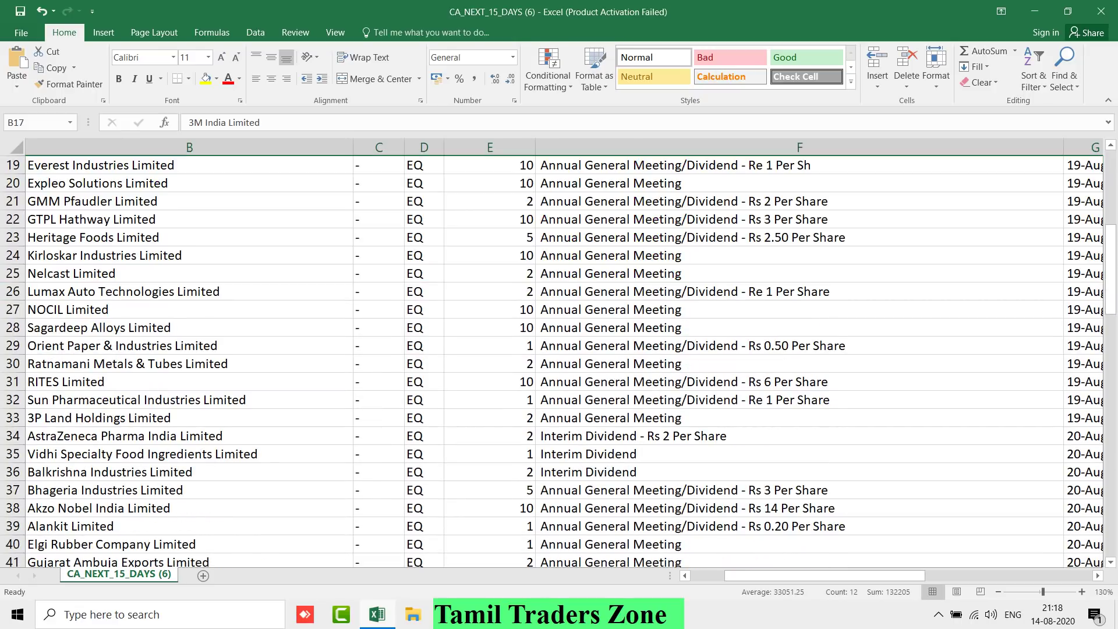
left_click(1082, 417, "shift")
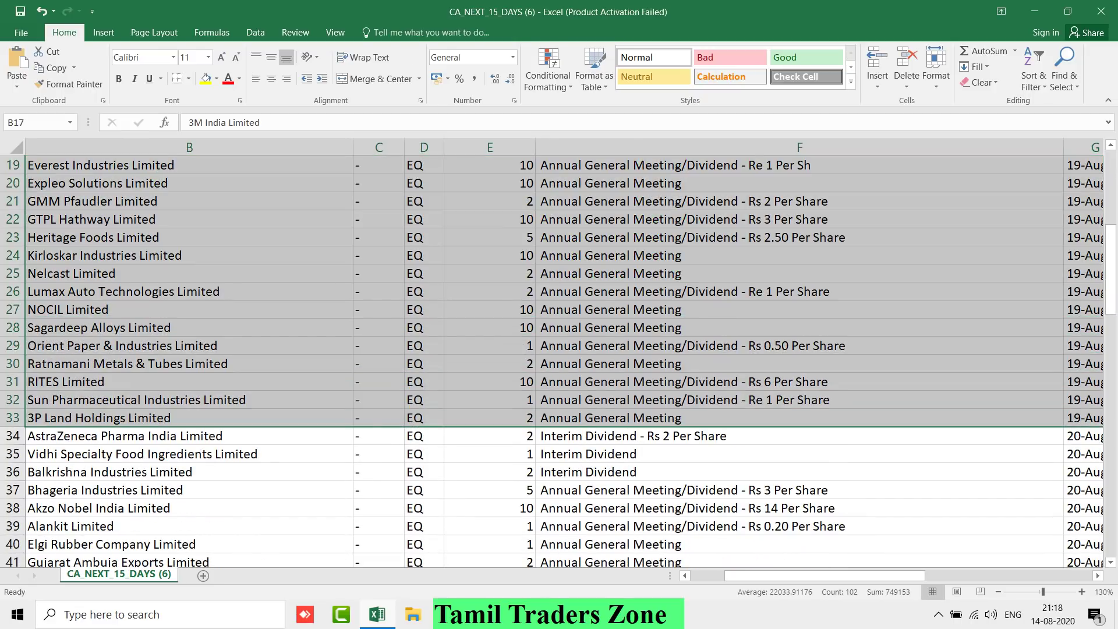
left_click(239, 78)
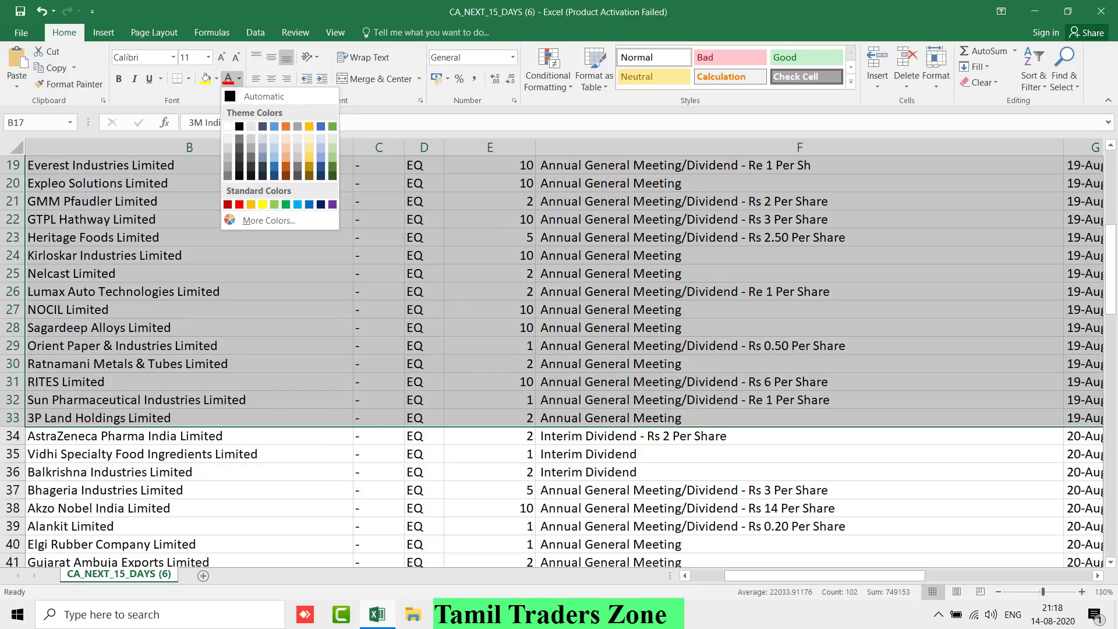
left_click(298, 205)
scroll(297, 291, "up", 4)
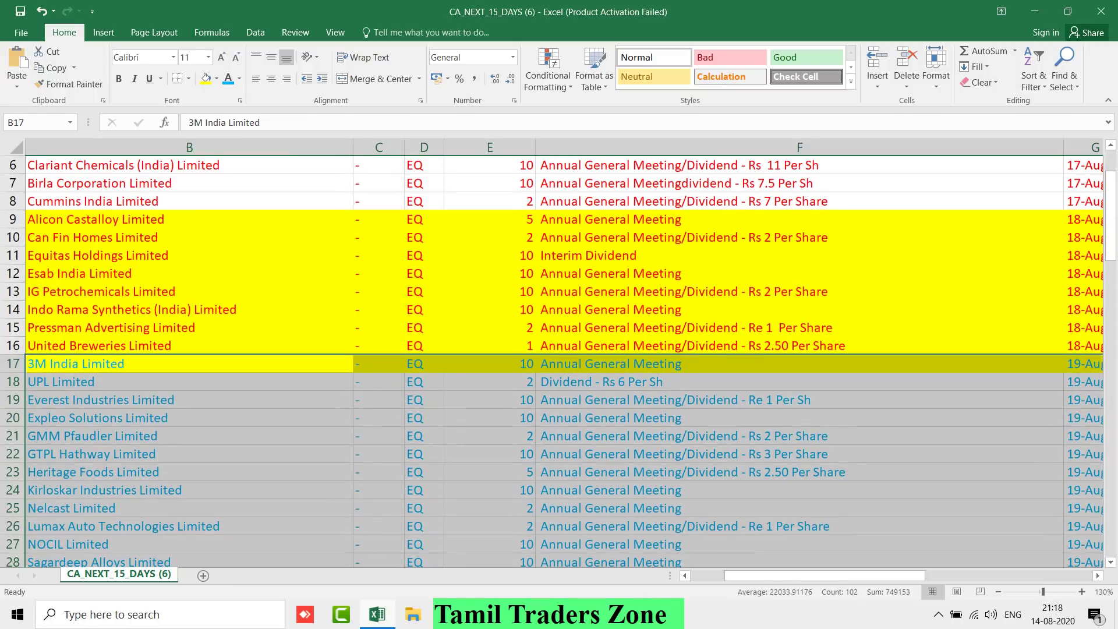
left_click(216, 78)
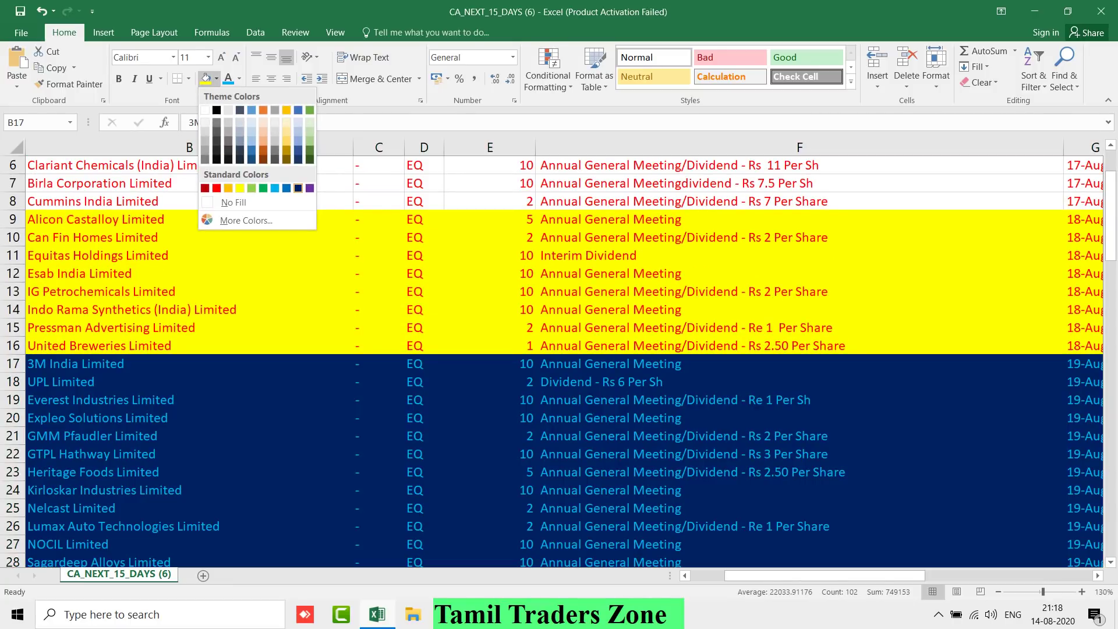
left_click(298, 188)
- Change the font colour of the dark blue range B17:G33 to white
scroll(558, 361, "down", 1)
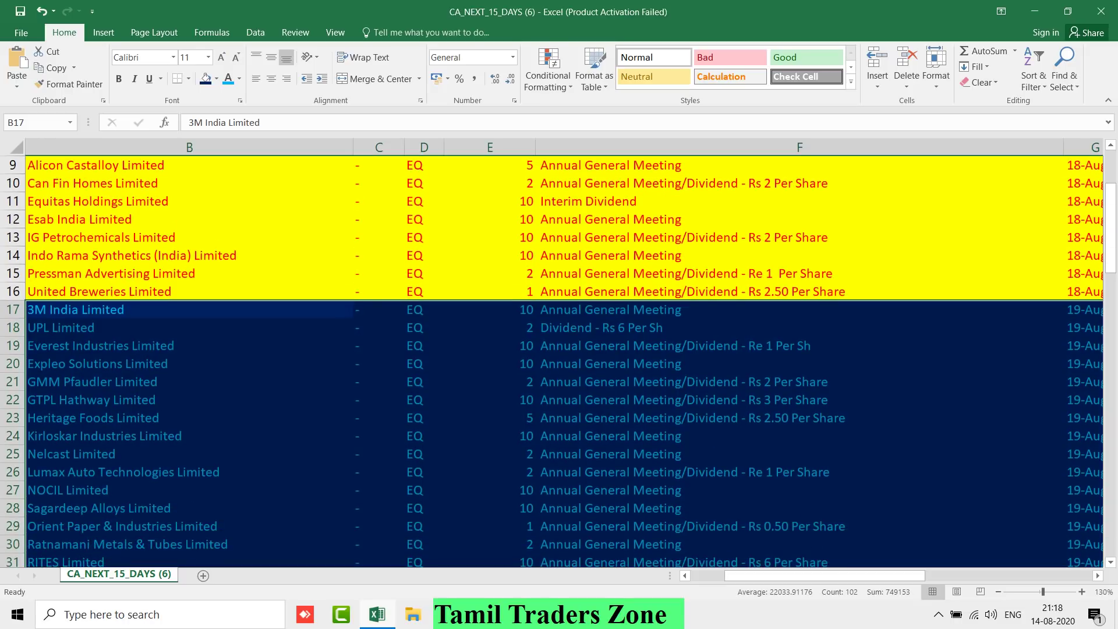
left_click(239, 78)
left_click(229, 118)
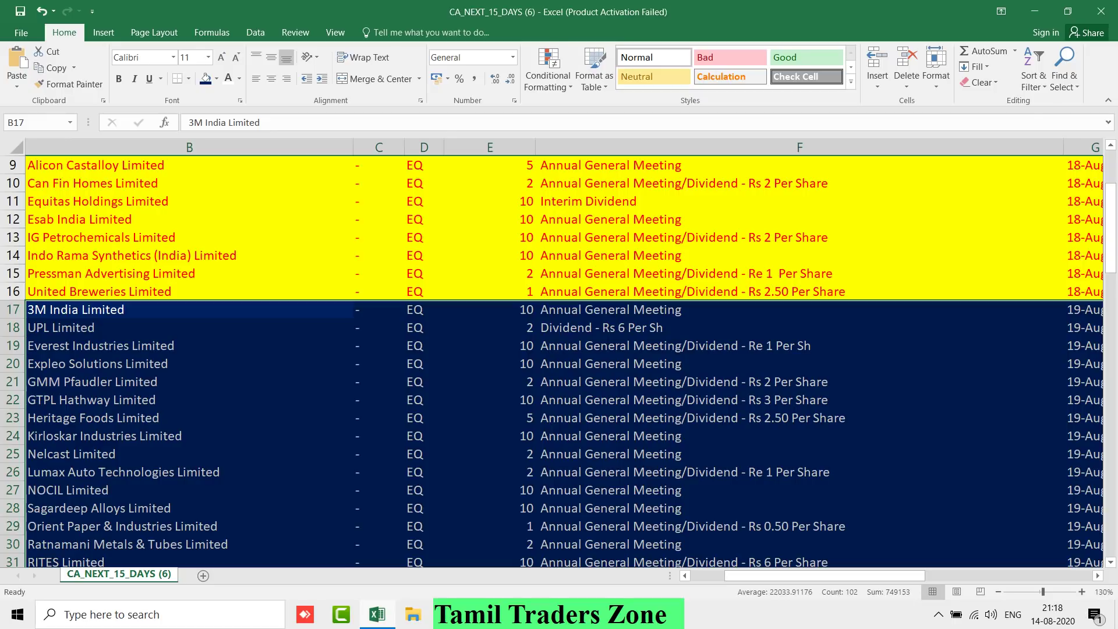
- Examine the purpose entries of the 19-Aug-20 companies, from Heritage Foods down to Sun Pharmaceutical Industries
scroll(558, 361, "down", 3)
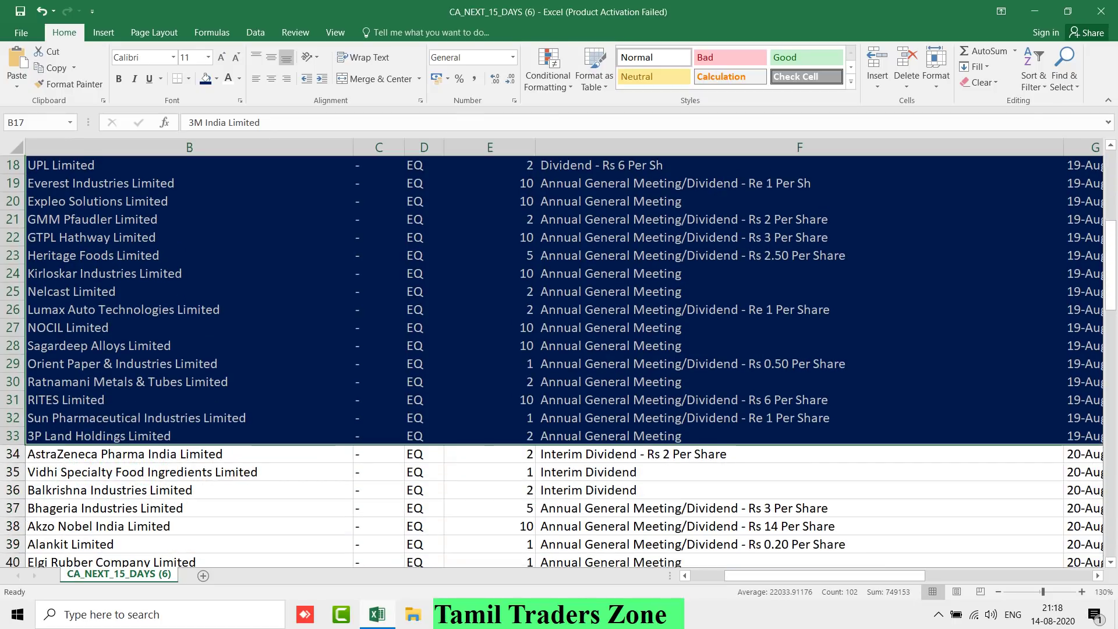
scroll(558, 361, "up", 1)
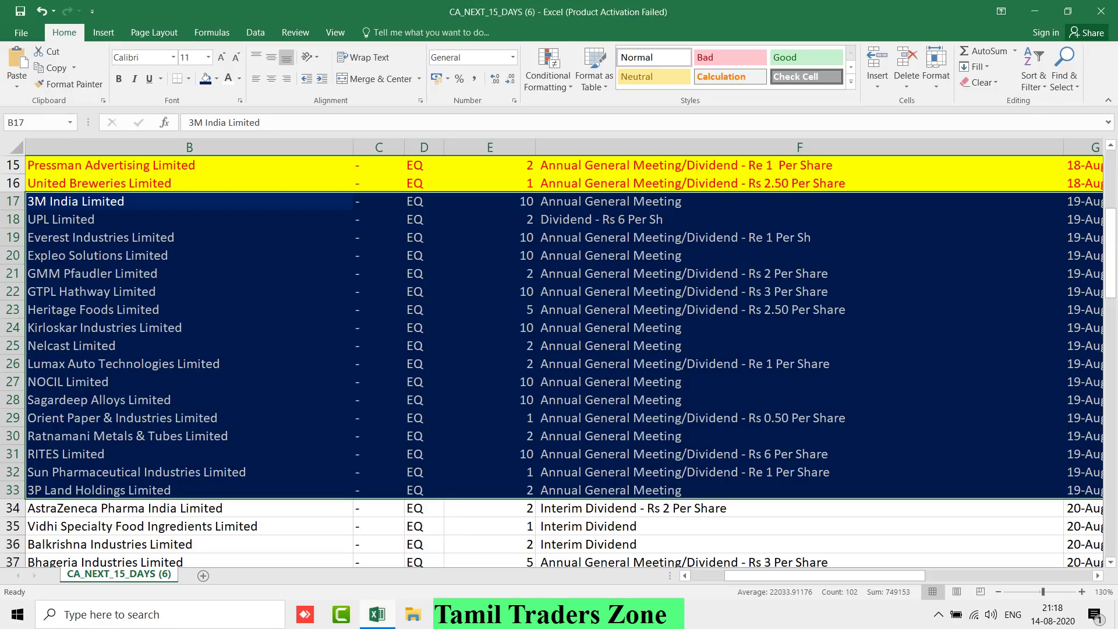
left_click_drag(582, 309, 245, 309)
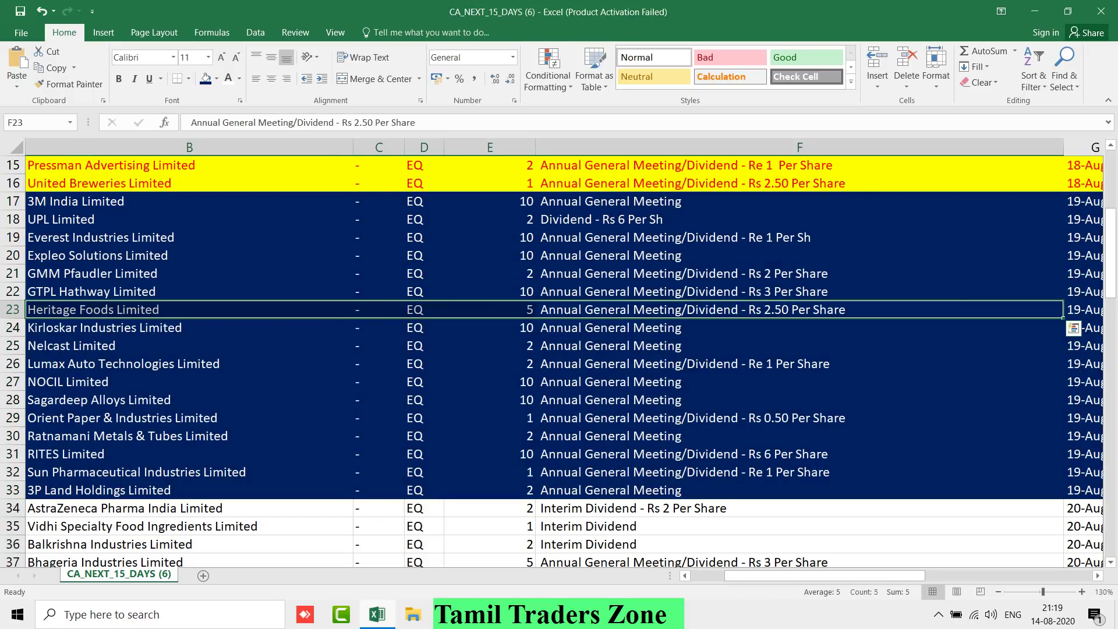
left_click(611, 327)
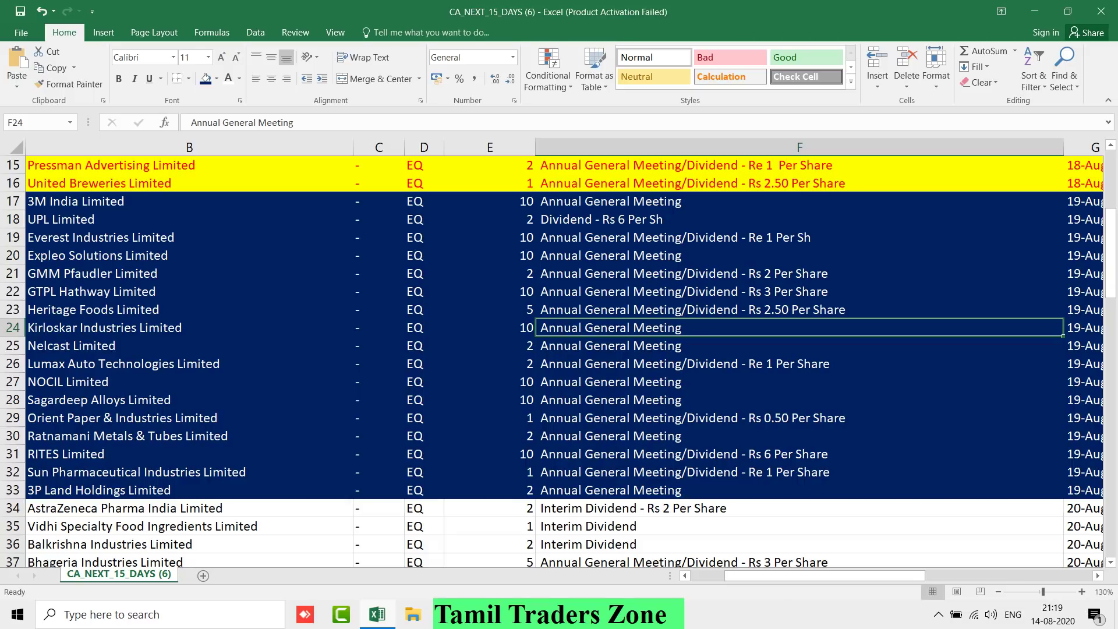
key("Down")
key("Down")
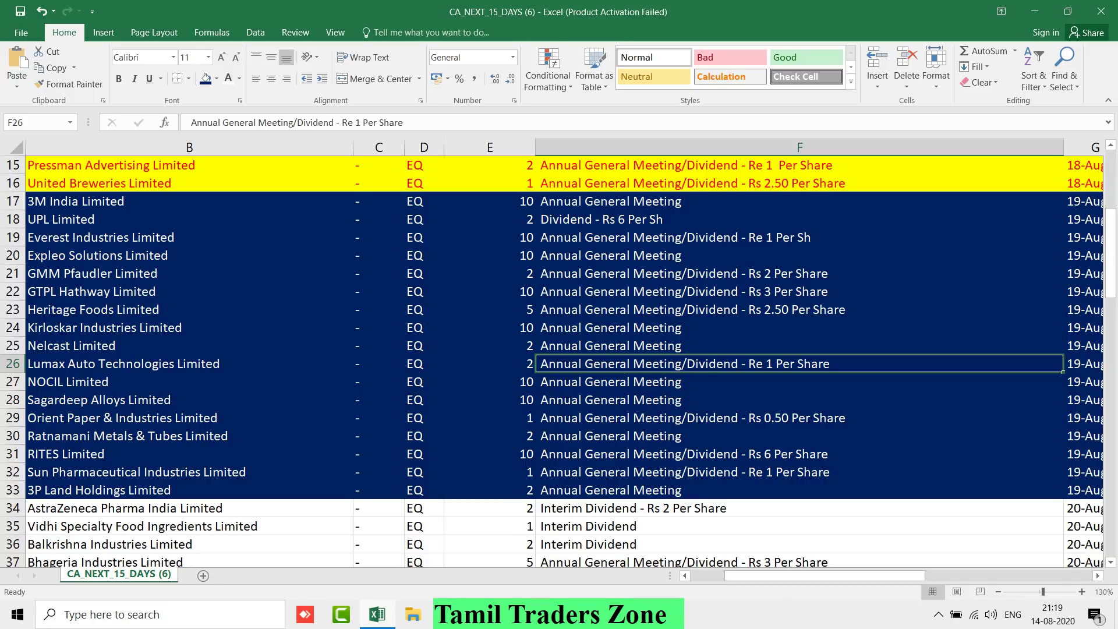
scroll(558, 361, "down", 2)
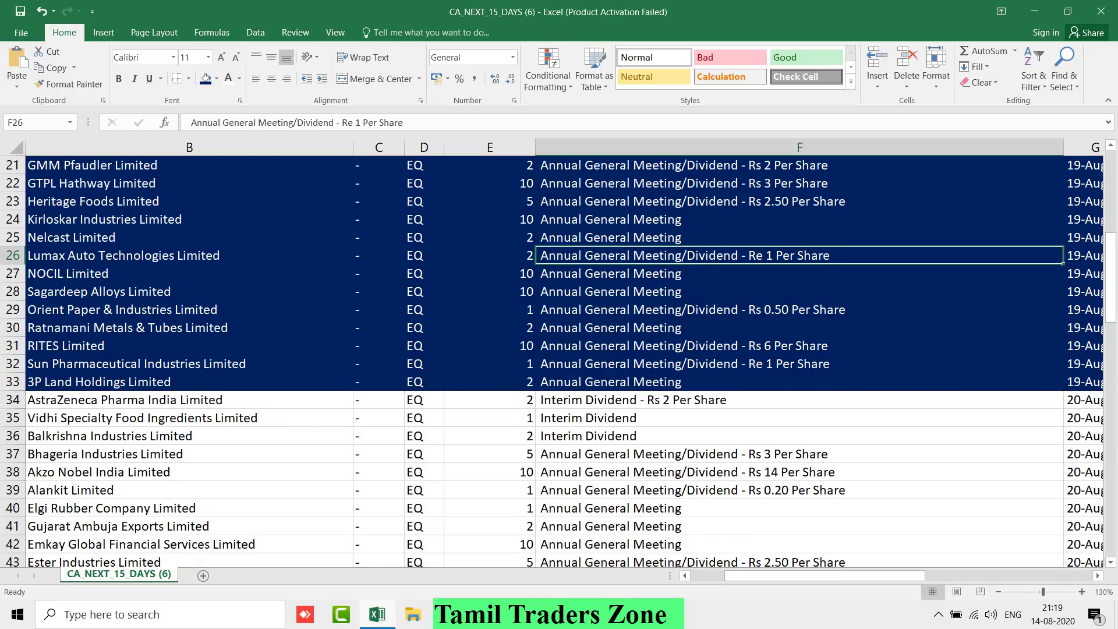
key("Return")
key("Return")
key("Return")
key("Return")
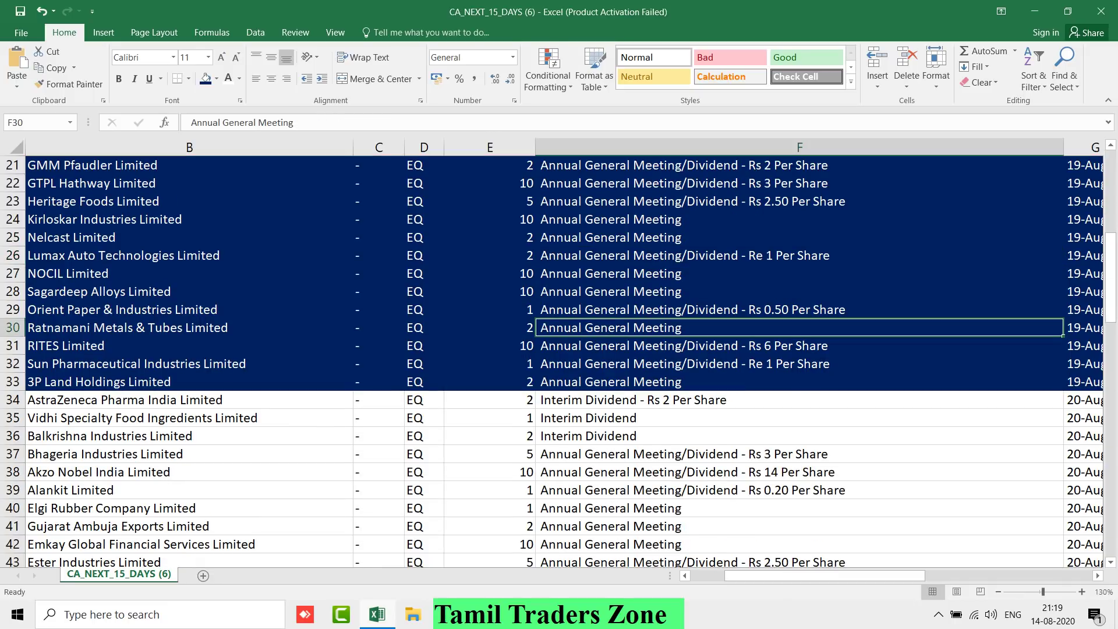
key("Return")
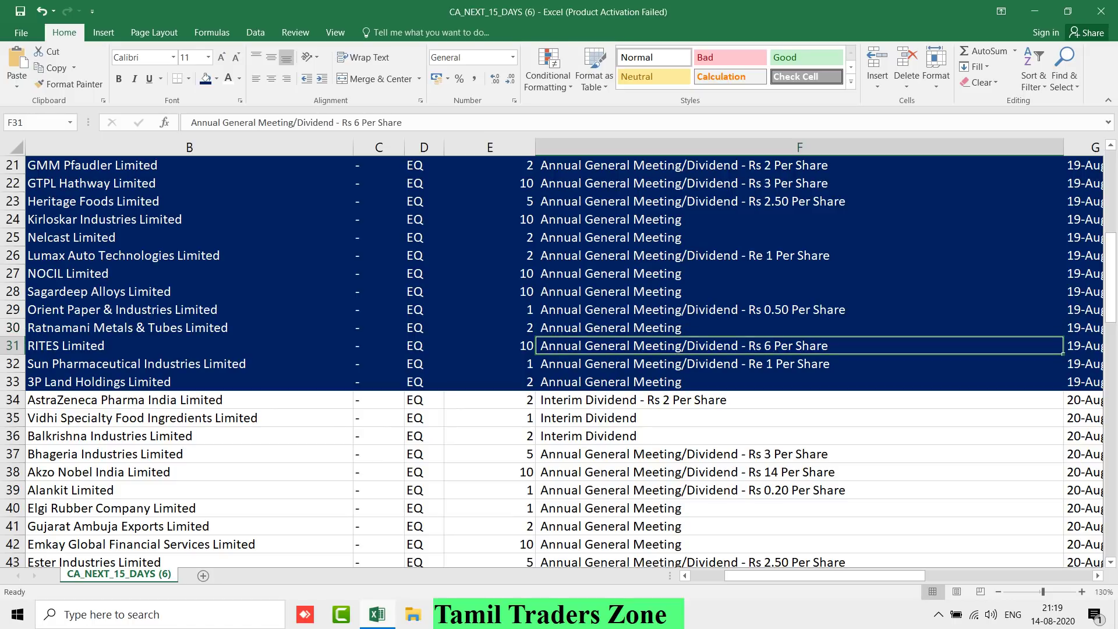
key("Return")
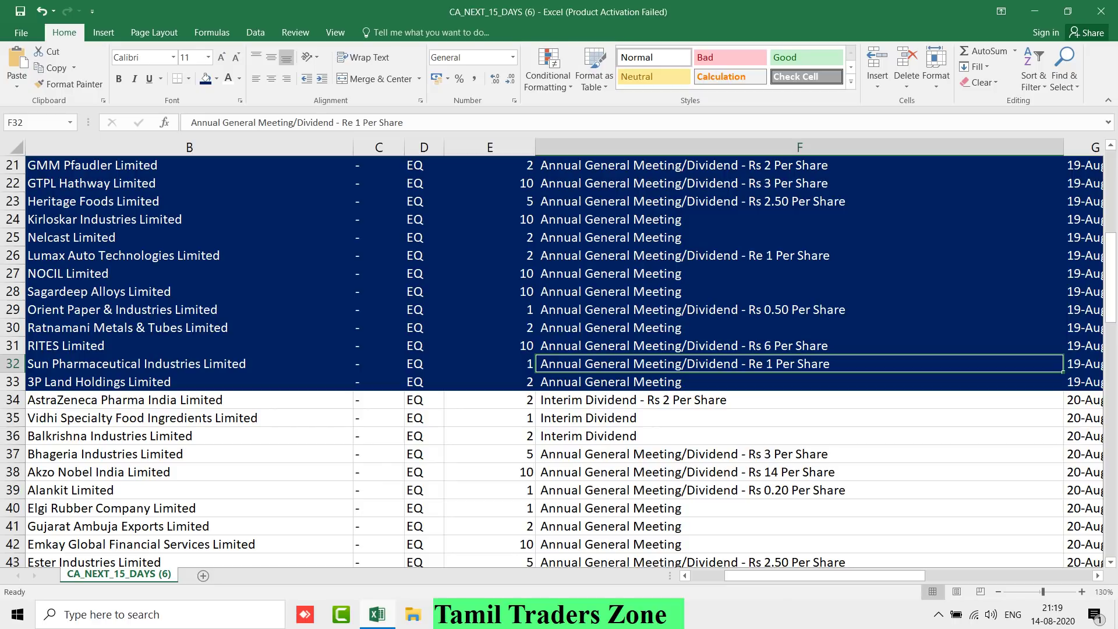
- Set a yellow font for the 20-Aug-20 entries in B34:G57
left_click_drag(189, 400, 799, 562)
left_click_drag(757, 526, 799, 516, "ctrl")
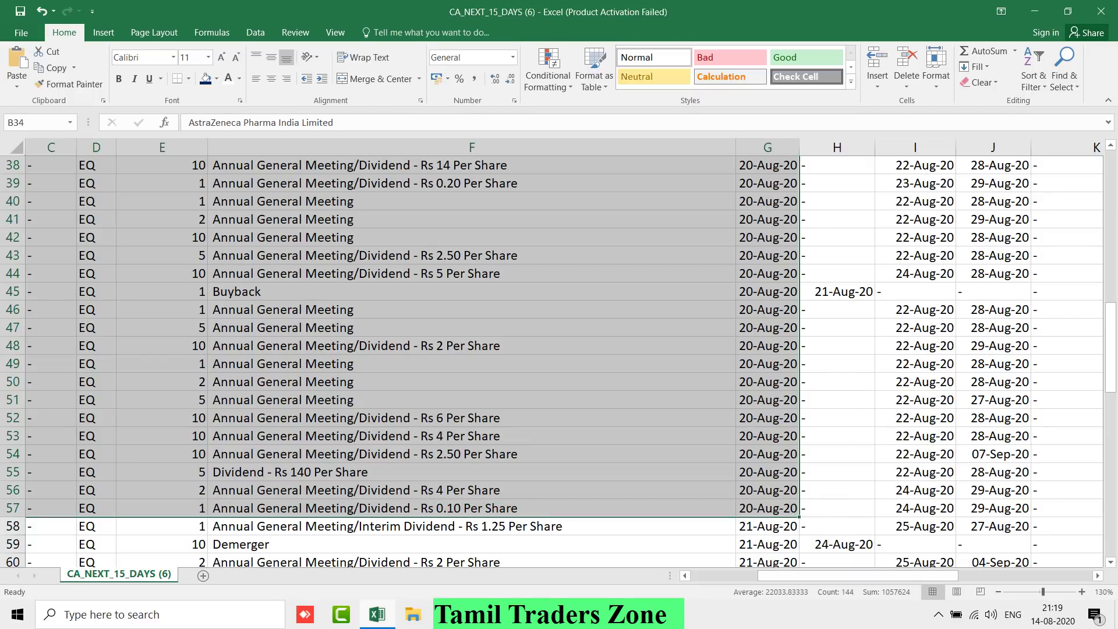
left_click(239, 79)
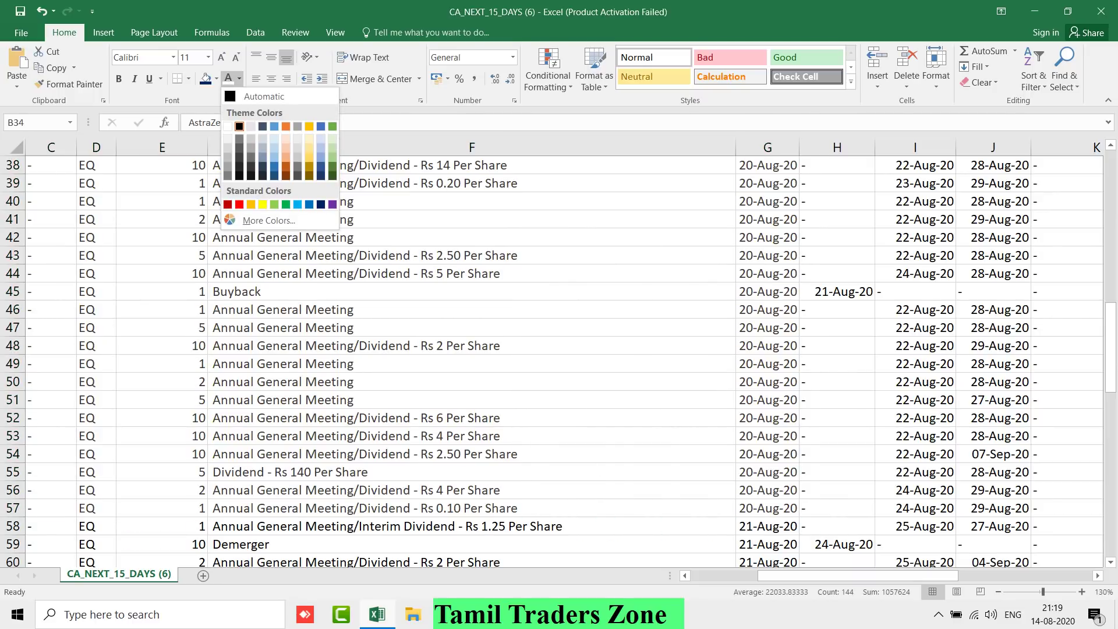
left_click(263, 204)
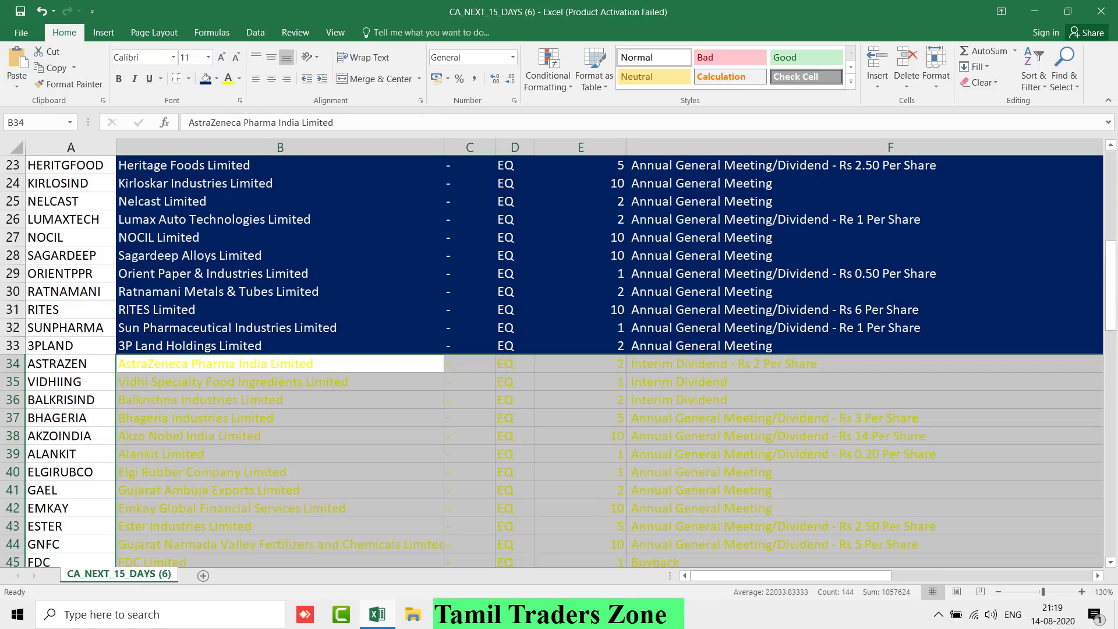
left_click(280, 363)
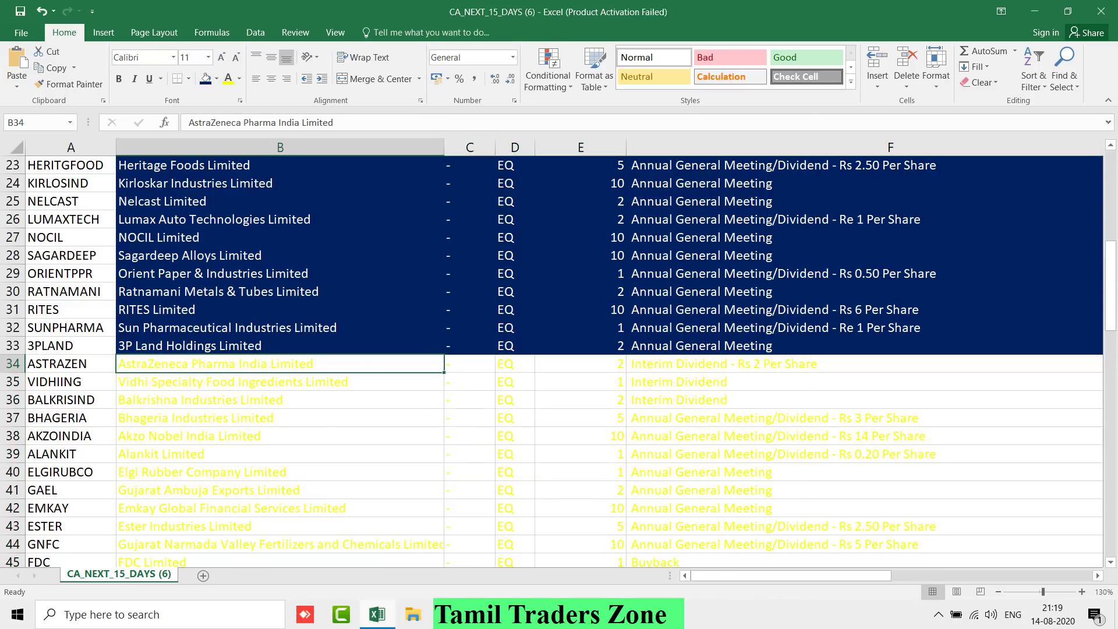
key("ctrl+shift+Down")
key("ctrl+shift+Down")
key("shift+Up")
key("shift+Up")
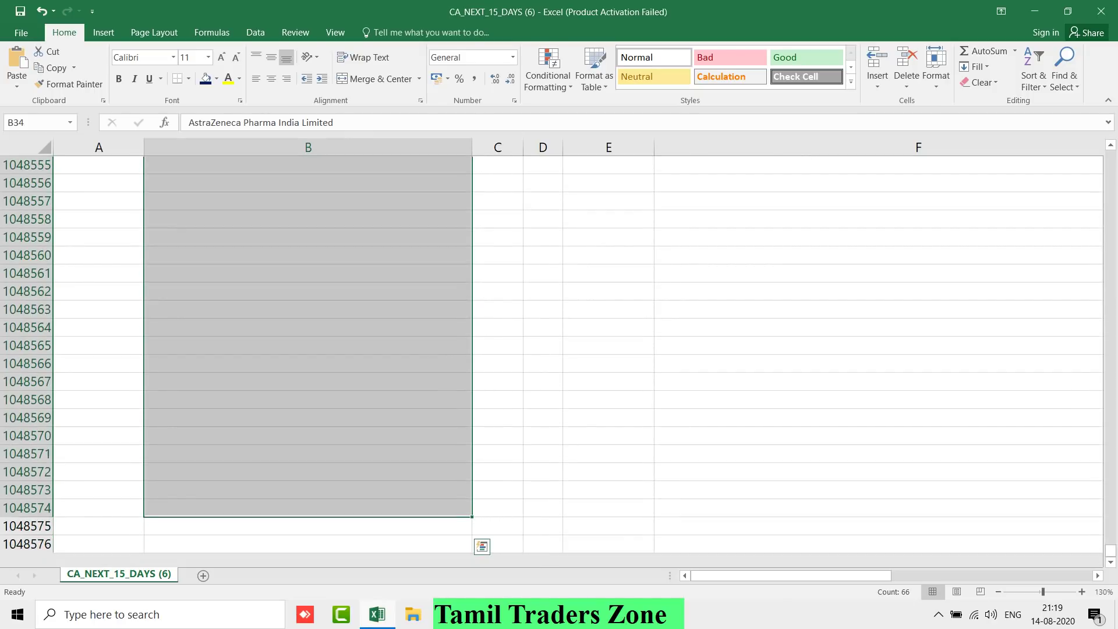
key("ctrl+Up")
key("Down")
key("Down")
key("Down")
key("Down")
key("Down")
key("Down")
key("Down")
key("Down")
key("Down")
key("Down")
key("Down")
key("Down")
key("Down")
key("Down")
key("Down")
key("Down")
key("Down")
key("Down")
key("Down")
key("Down")
key("Down")
key("Down")
key("Down")
key("Down")
key("Down")
key("Down")
key("Down")
key("Down")
key("Down")
key("Down")
key("Down")
key("Down")
key("Down")
key("Down")
key("Down")
key("Down")
key("Down")
key("Down")
key("Down")
key("Up")
key("Up")
key("Up")
key("Up")
key("Up")
key("Up")
key("Up")
key("Up")
key("Up")
key("Up")
key("Up")
key("Up")
key("Up")
key("Up")
key("Up")
key("Down")
key("Down")
key("Down")
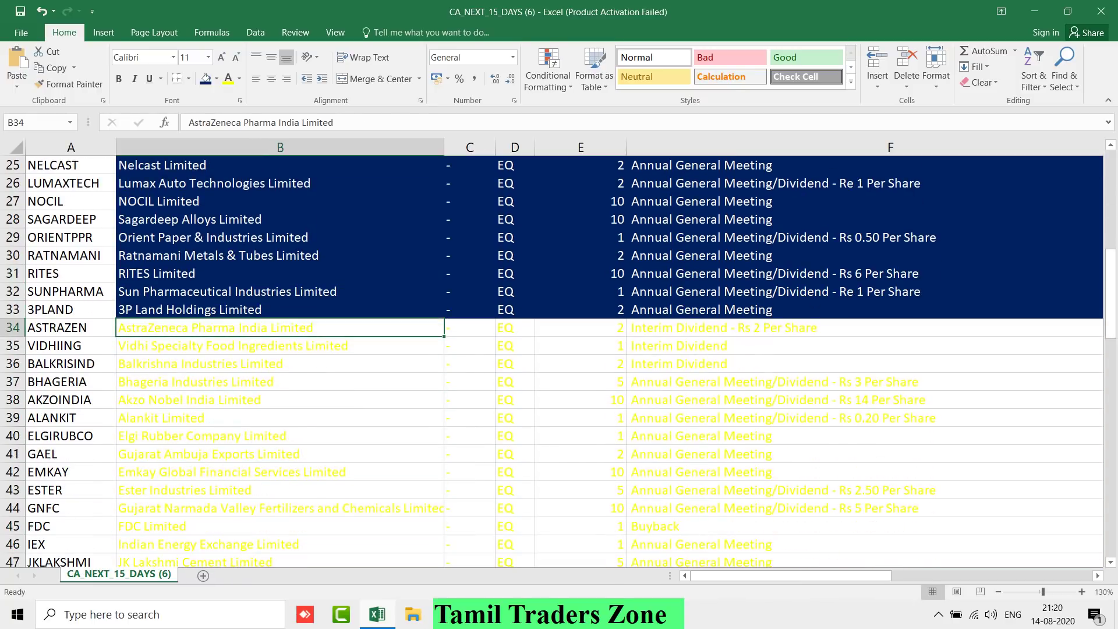
- Give the 20-Aug-20 entries in B34:G57 a dark orange-brown fill
key("shift+Down")
key("shift+Down")
key("shift+Down")
key("shift+Down")
key("shift+Down")
key("shift+Down")
key("shift+Down")
key("shift+Down")
key("shift+Down")
key("shift+Down")
key("shift+Down")
key("shift+Down")
key("shift+Down")
key("shift+Down")
key("shift+Right")
key("shift+Right")
key("shift+Right")
key("shift+Right")
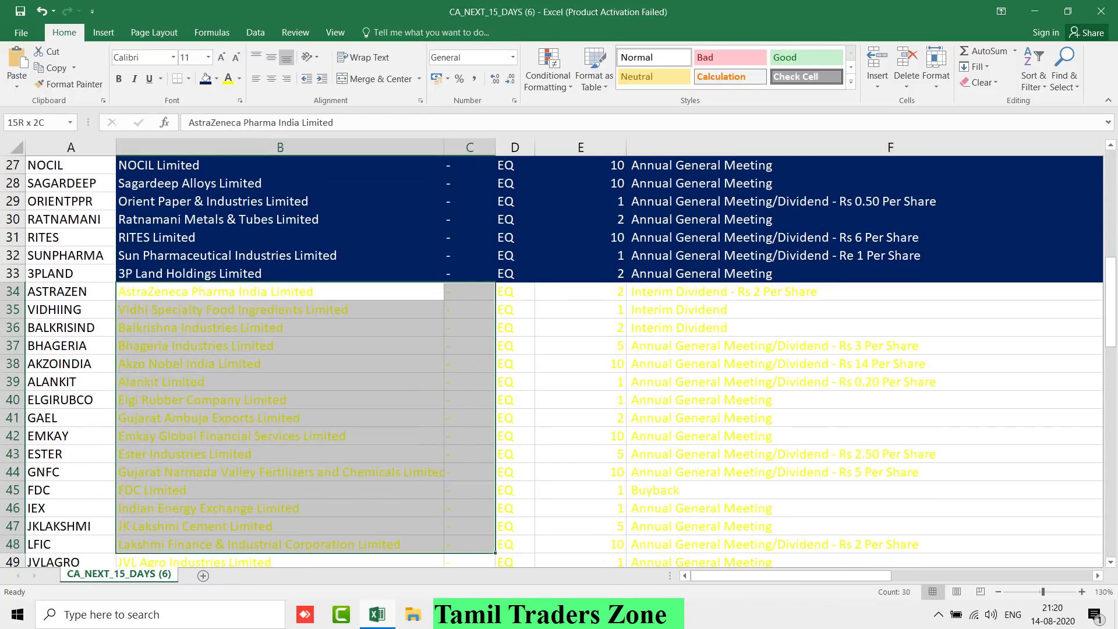
key("shift+Right")
key("shift+Down")
key("shift+Down")
key("shift+Down")
key("shift+Down")
key("shift+Down")
key("shift+Down")
key("shift+Down")
key("shift+Down")
key("shift+Down")
key("shift+Down")
key("shift+Down")
key("shift+Down")
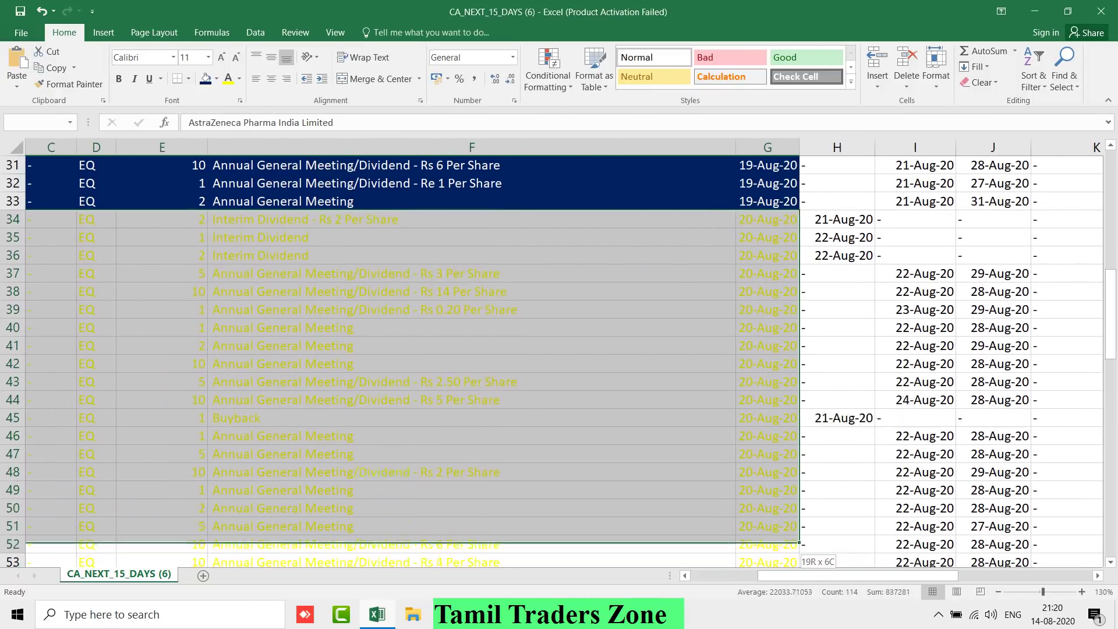
key("shift+Up")
key("shift+Up")
key("shift+Up")
key("shift+Up")
key("shift+Down")
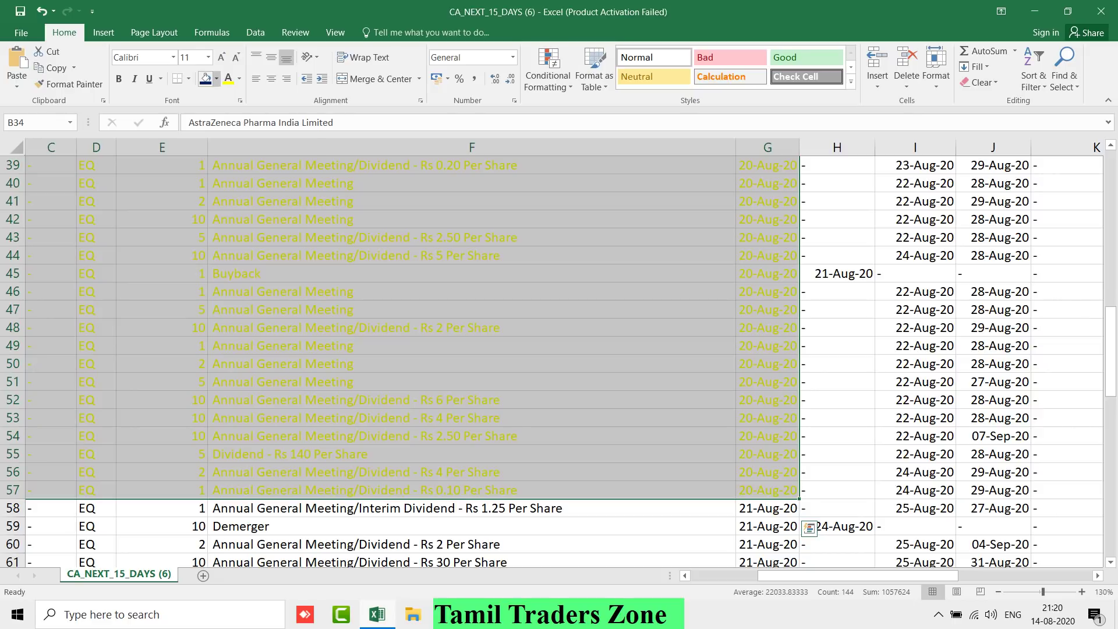
left_click(216, 78)
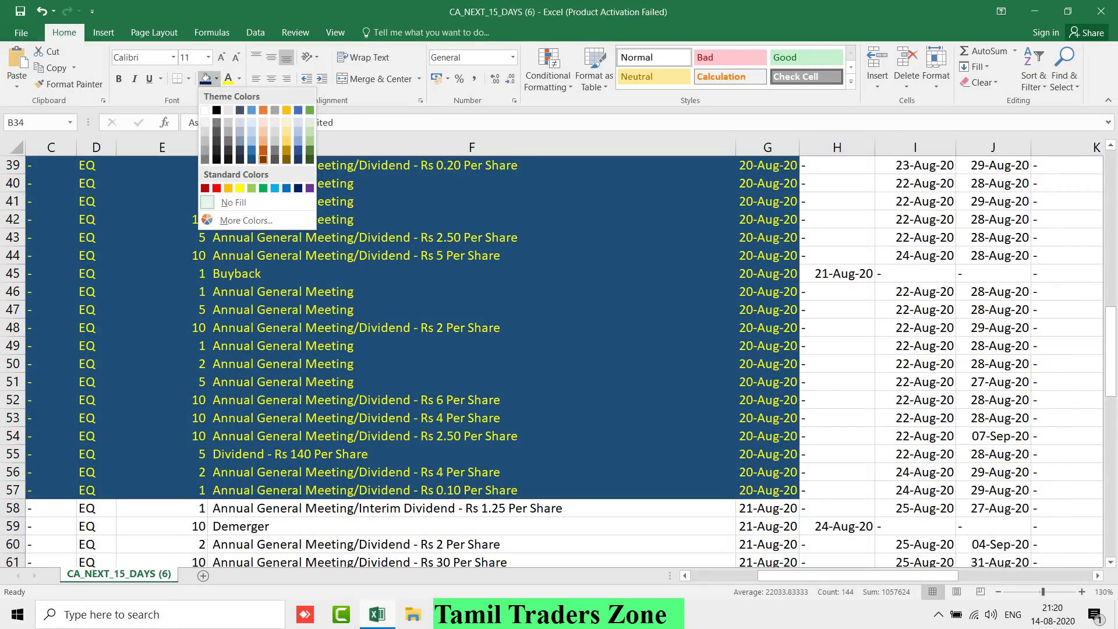
left_click(264, 159)
left_click(280, 363)
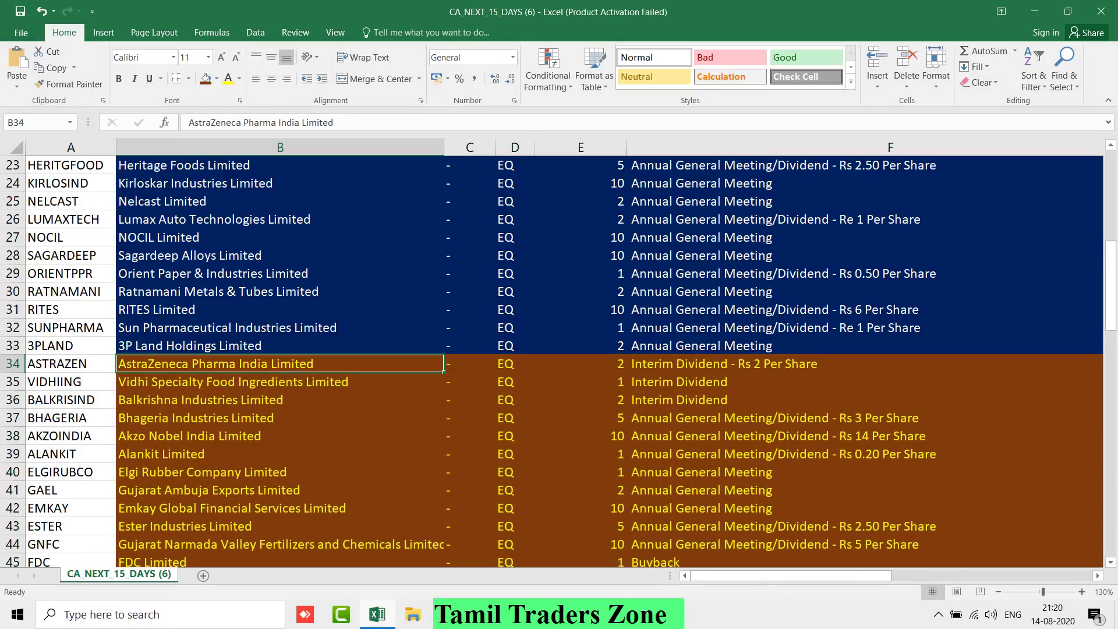
- Examine the ex-date and purpose entries of the first 20-Aug-20 companies, from AstraZeneca Pharma India down to Bhageria Industries
key("Right")
key("Right")
key("Right")
key("Right")
key("Right")
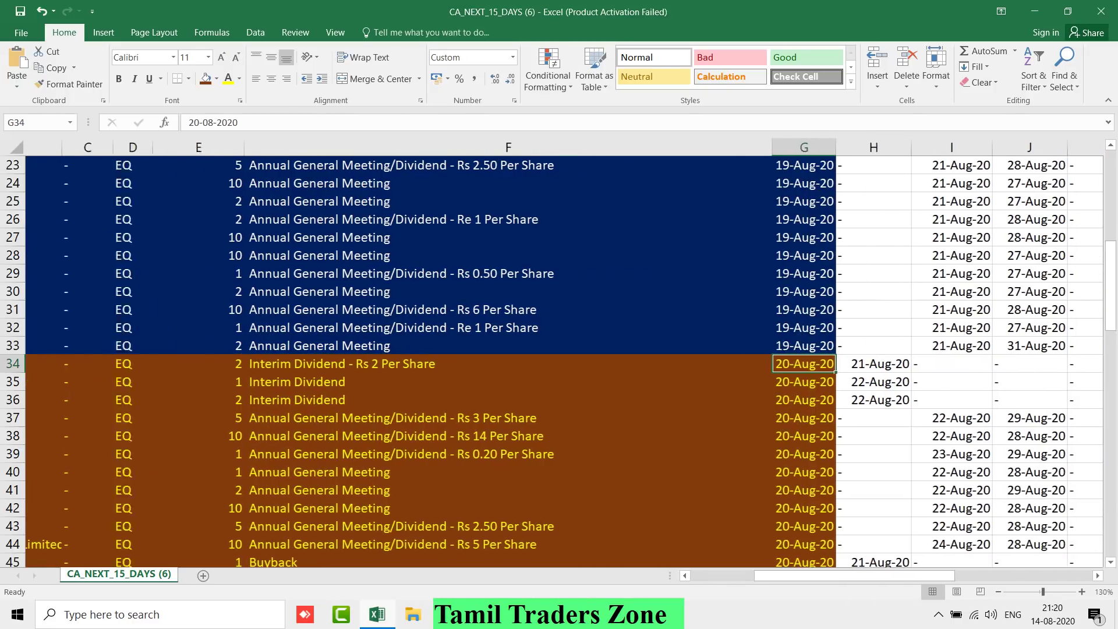
key("Left")
key("Left")
key("Left")
key("Left")
key("Left")
key("Down")
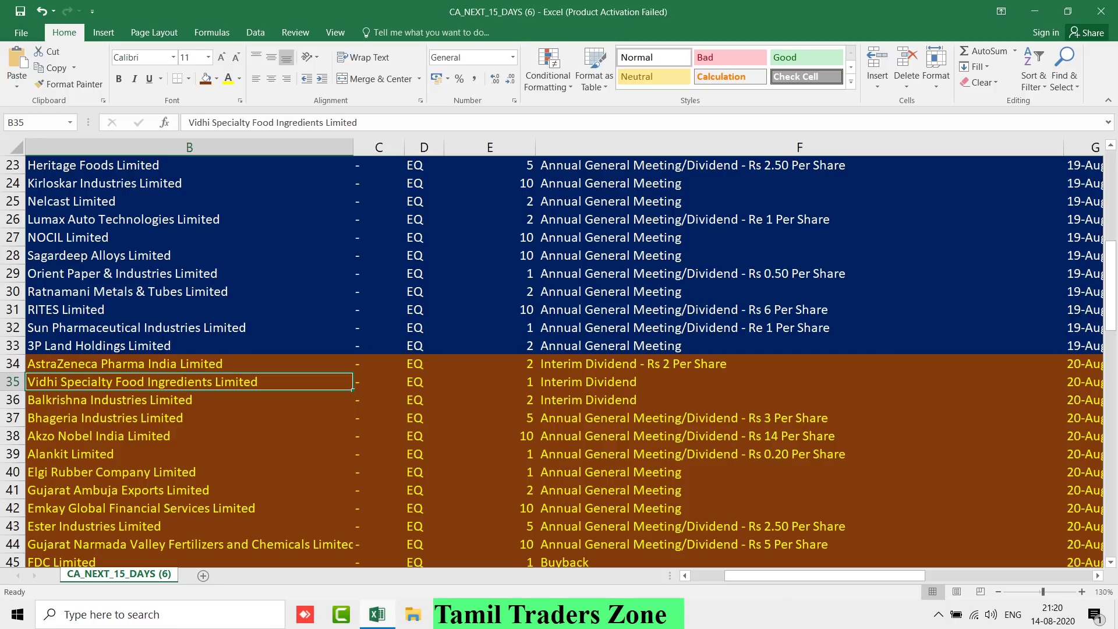
key("Right")
key("Down")
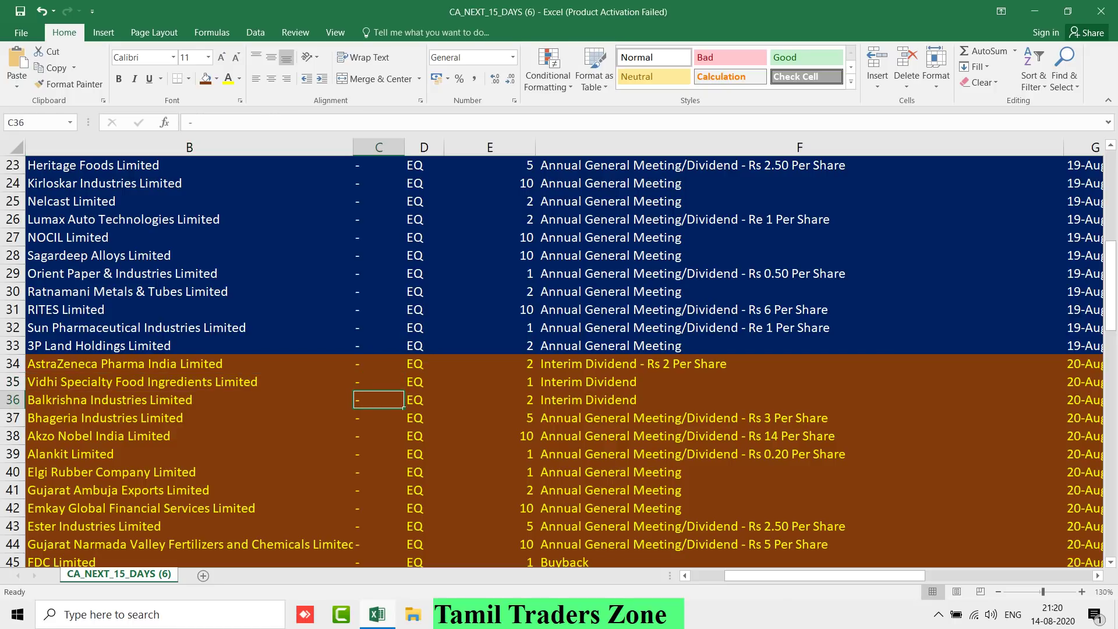
key("Down")
key("Right")
key("Right")
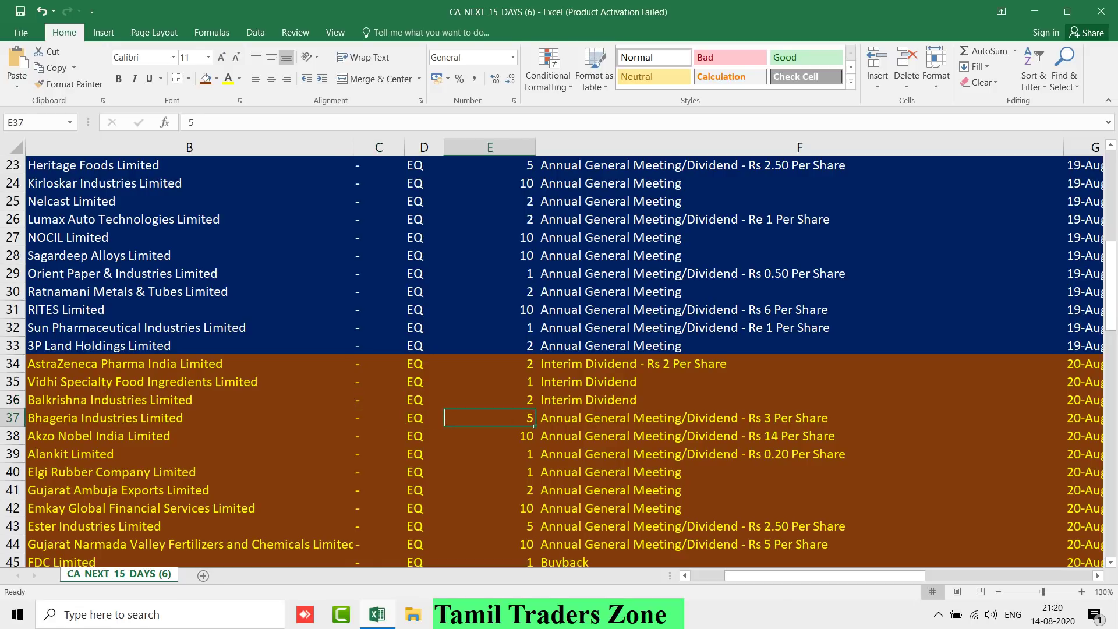
- Examine the purpose entries from Akzo Nobel India down to Gujarat Narmada Valley Fertilizers and Chemicals
key("Left")
key("Left")
key("Left")
key("Down")
key("Right")
key("Right")
key("Right")
key("Right")
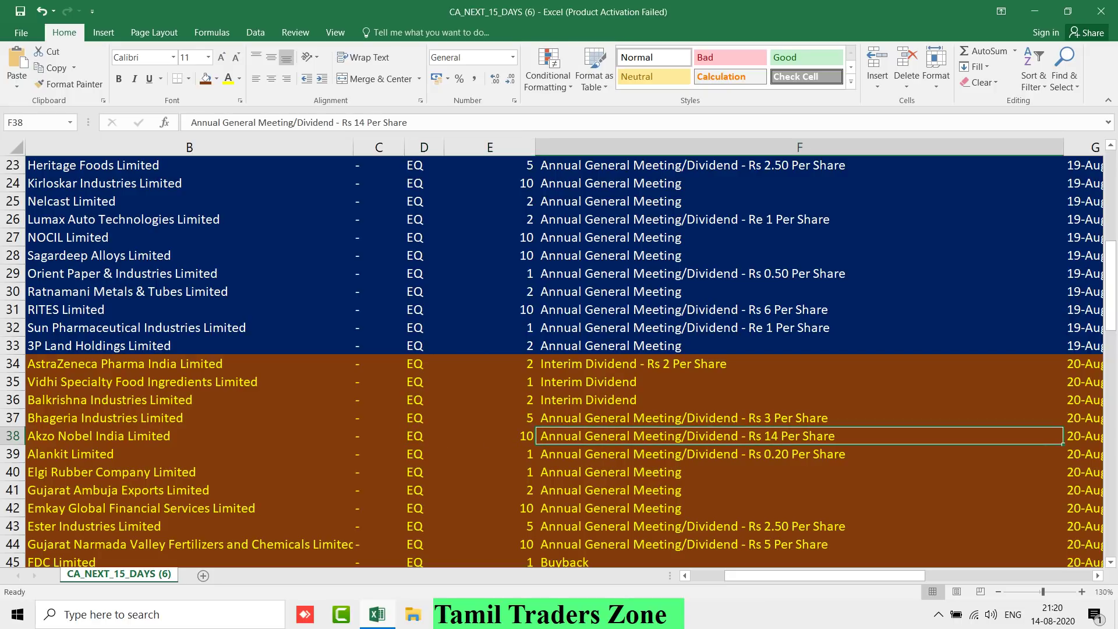
key("Left")
key("Down")
key("Right")
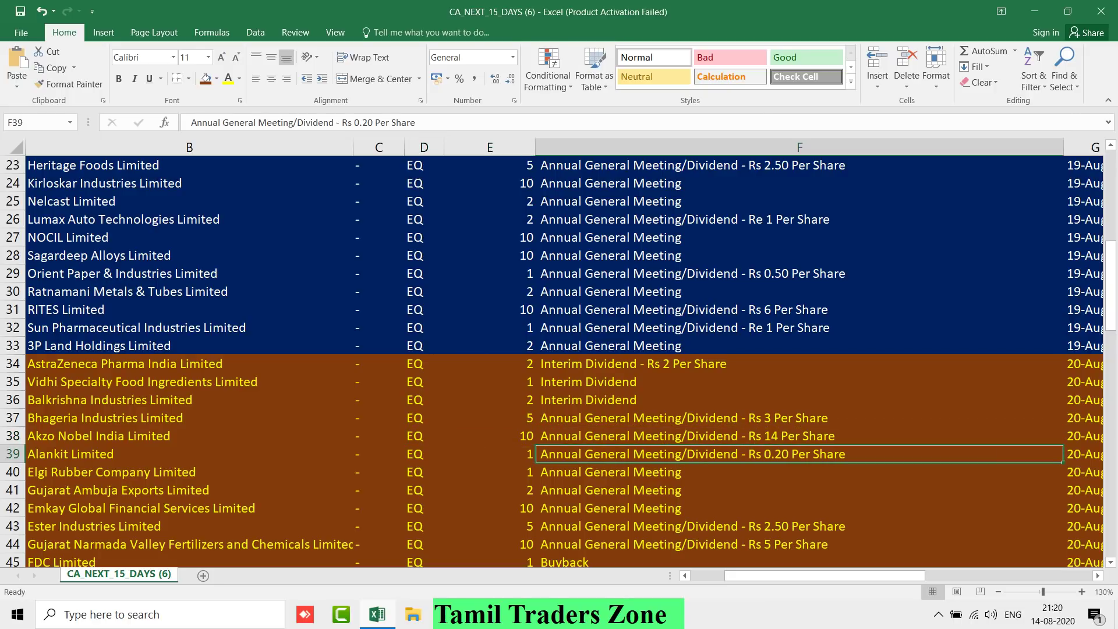
key("Down")
key("Down")
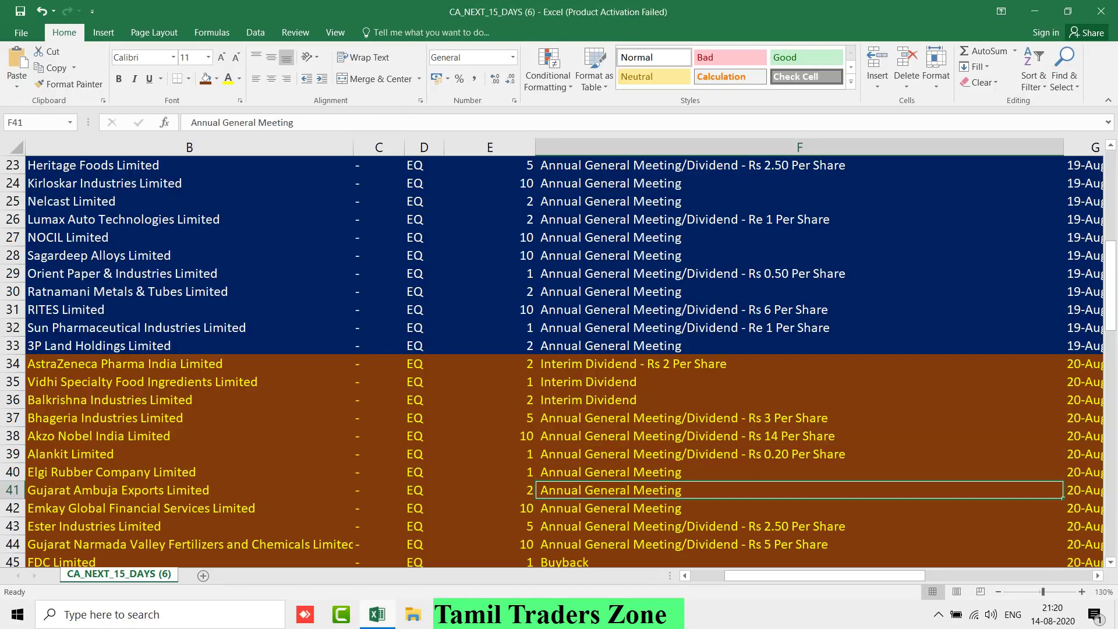
key("Down")
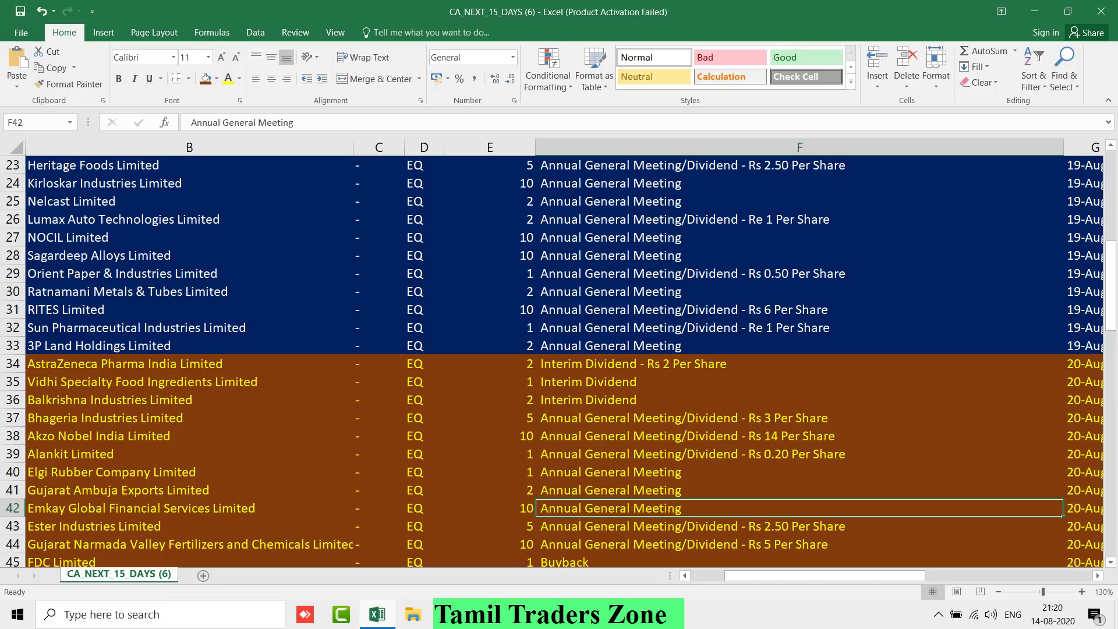
key("Down")
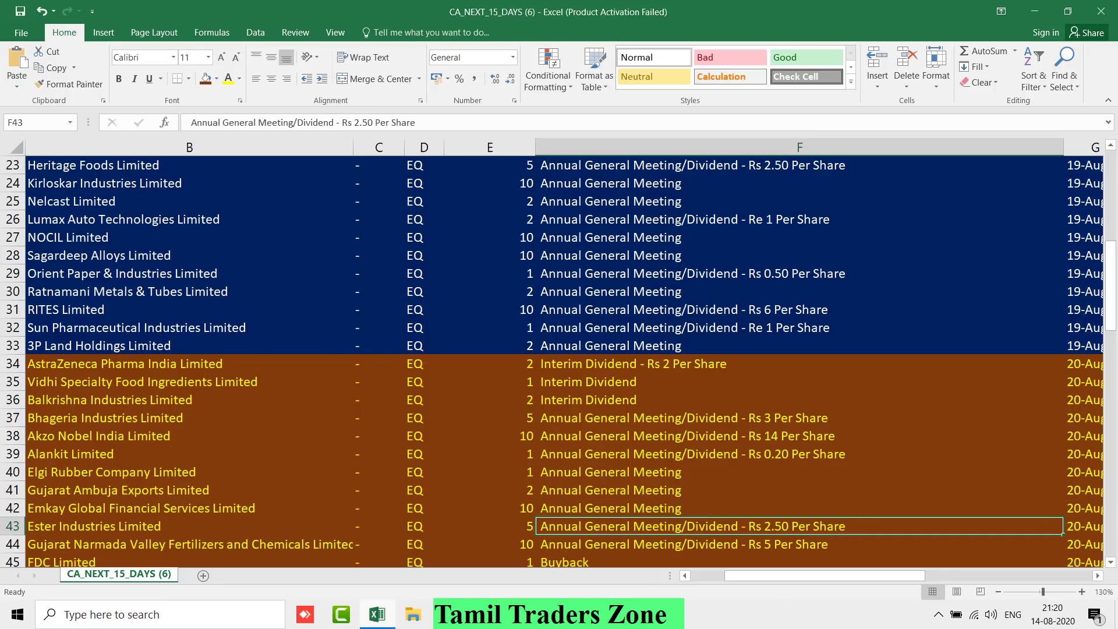
key("Down")
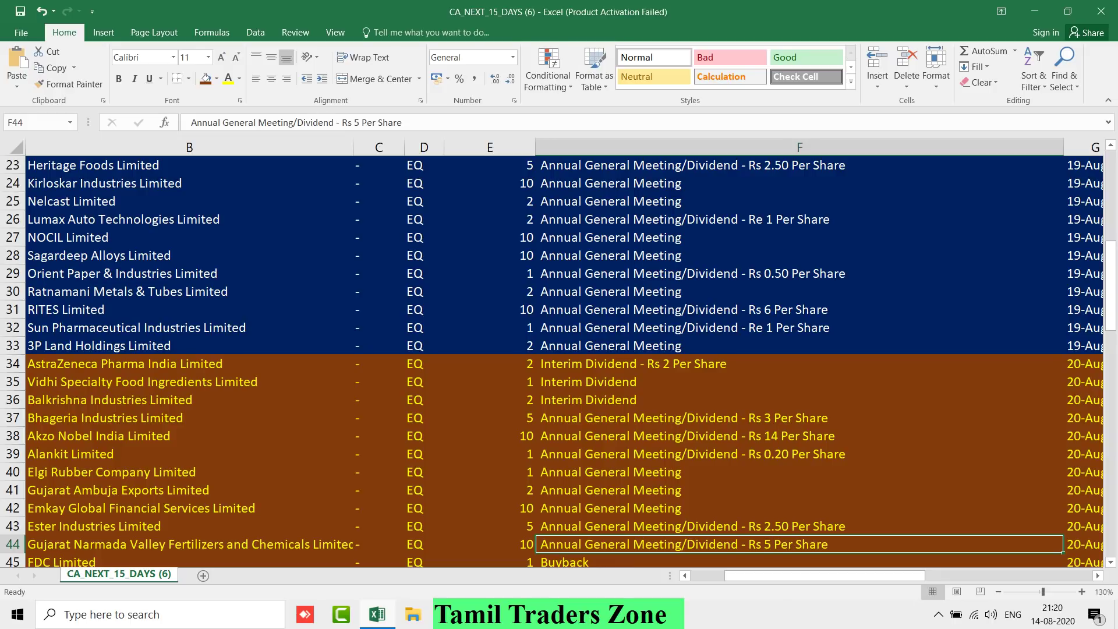
- Examine the FDC Limited row, including its purpose and date entries
key("Down")
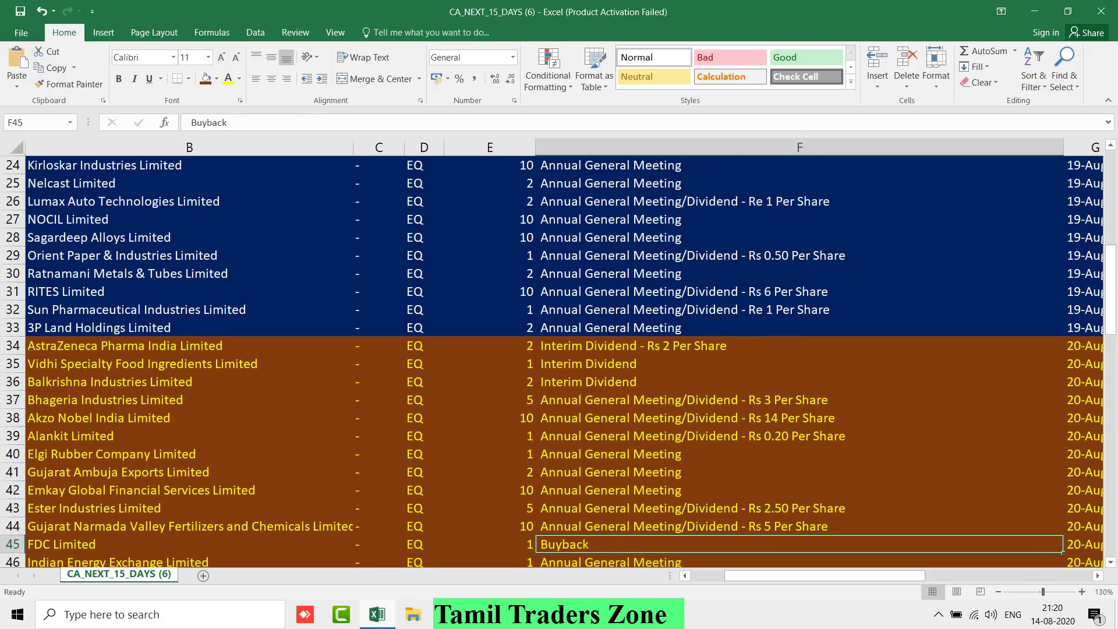
key("Down")
key("Up")
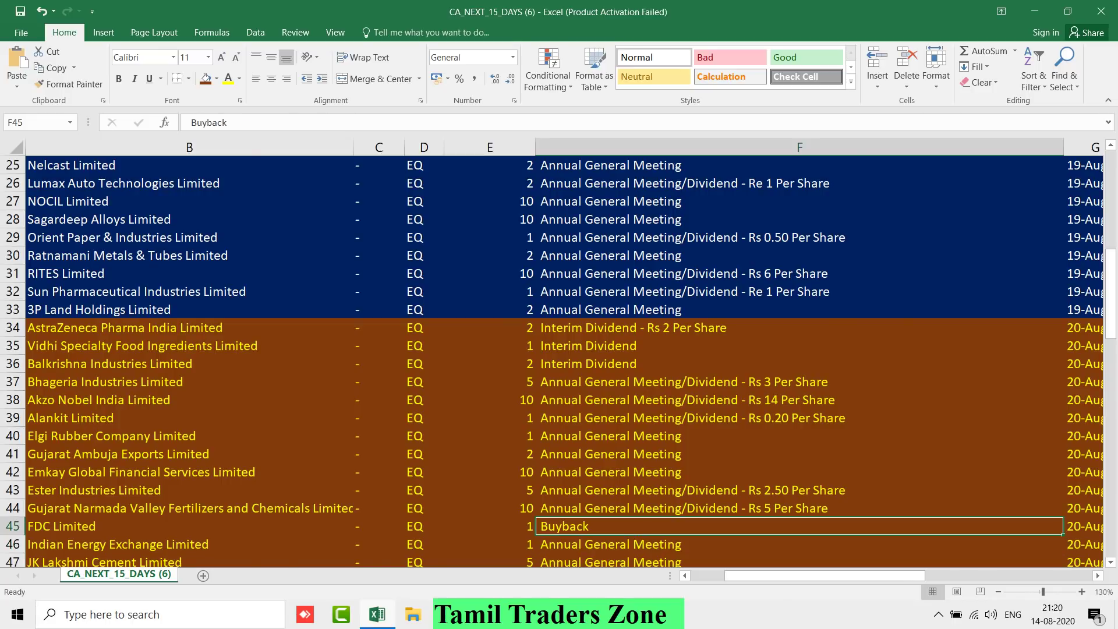
key("Right")
key("Right")
key("Left")
key("Left")
key("Left")
key("Left")
key("Left")
key("Left")
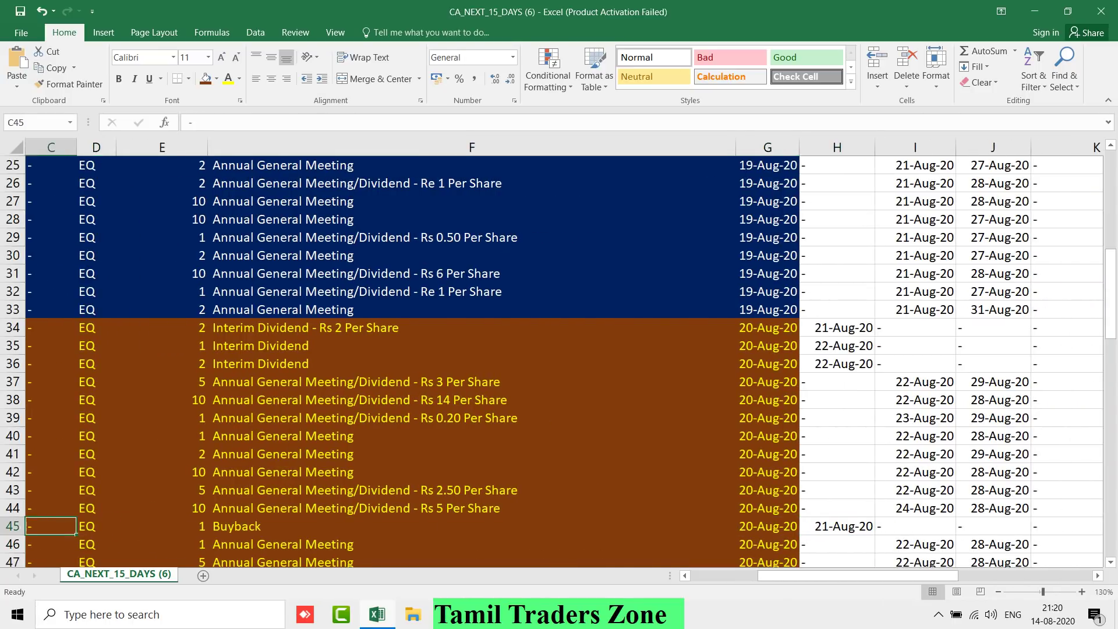
key("Right")
key("Right")
key("Right")
key("Right")
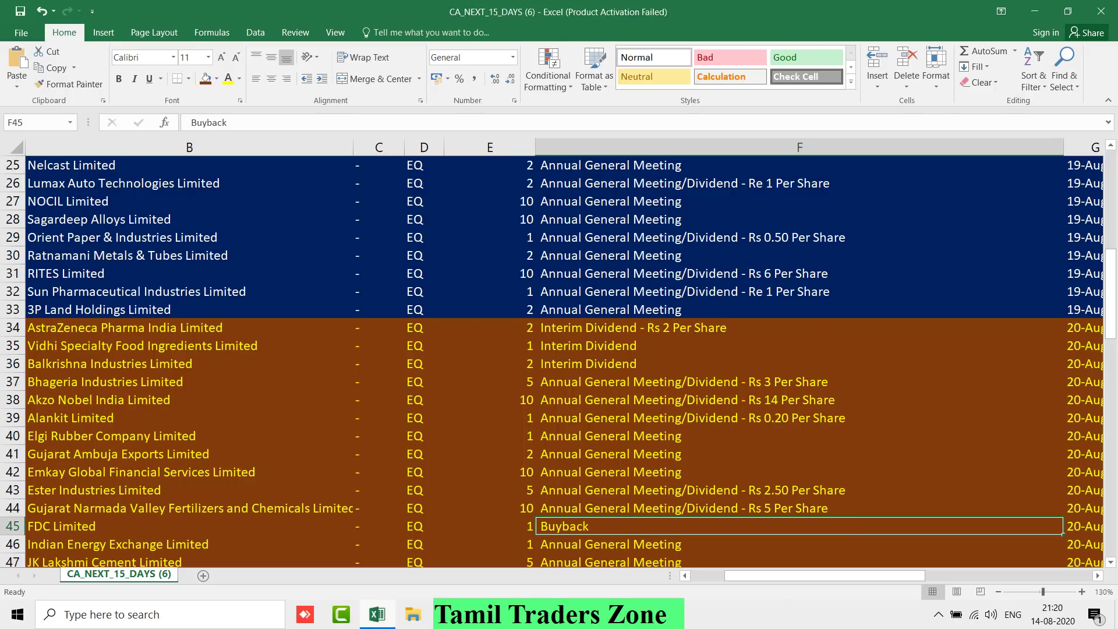
- Examine the purpose entries from Indian Energy Exchange down to Jayant Agro Organics
key("Down")
key("Down")
key("Down")
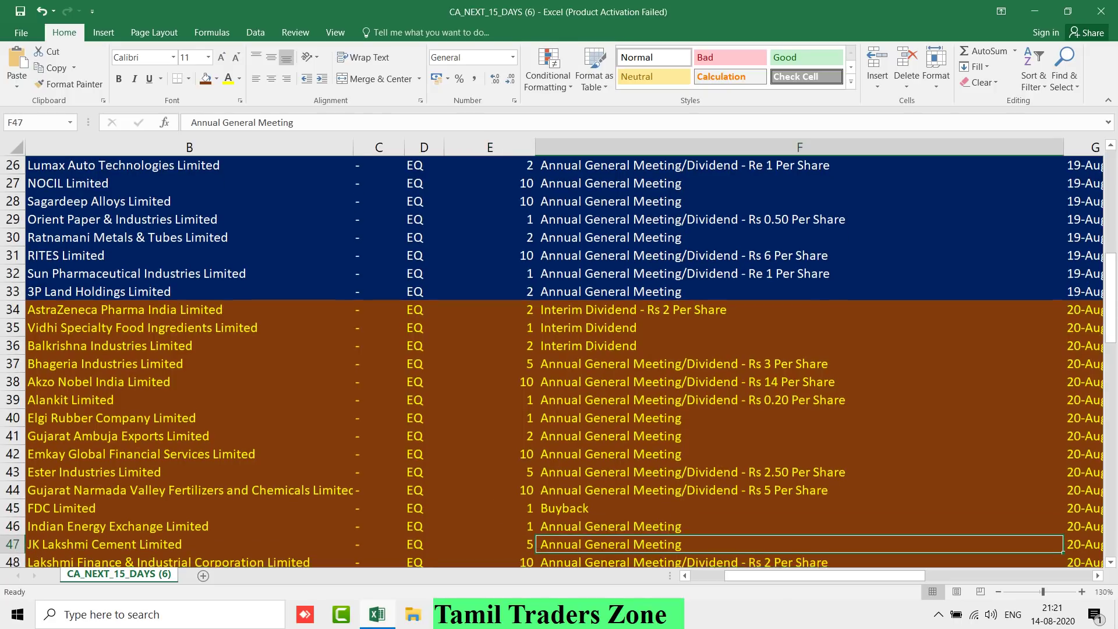
key("Up")
key("Up")
key("Down")
key("Down")
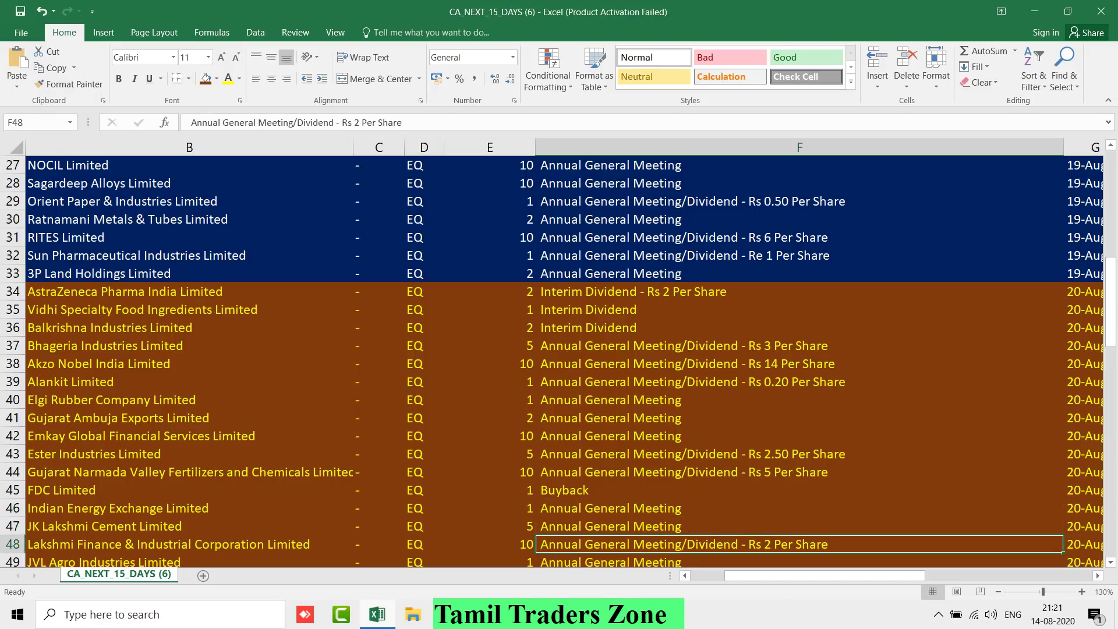
key("Down")
key("Down")
key("Up")
key("Down")
key("Up")
key("Down")
key("Down")
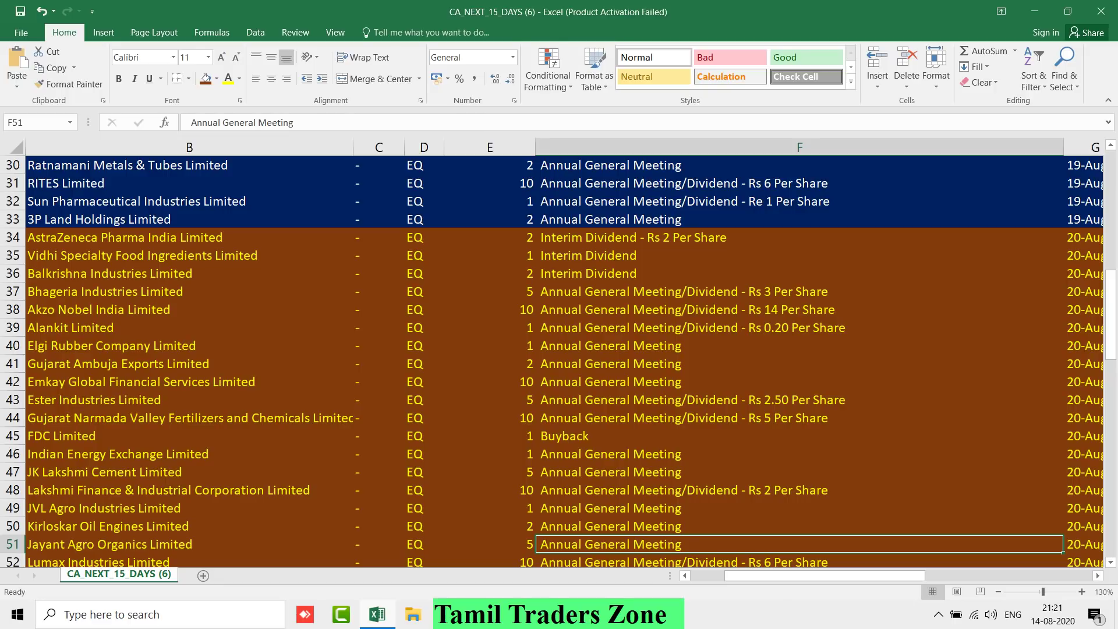
- Examine the purpose entries of the remaining 20-Aug-20 companies, from Lumax Industries down to Avanti Feeds
scroll(559, 361, "down", 1)
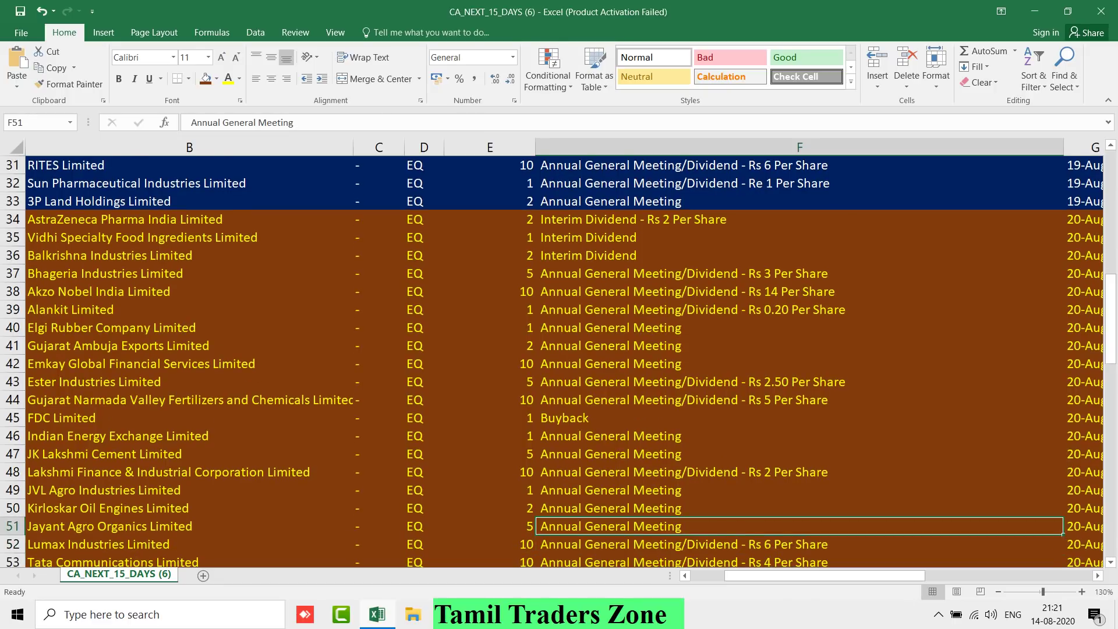
key("Down")
key("Down")
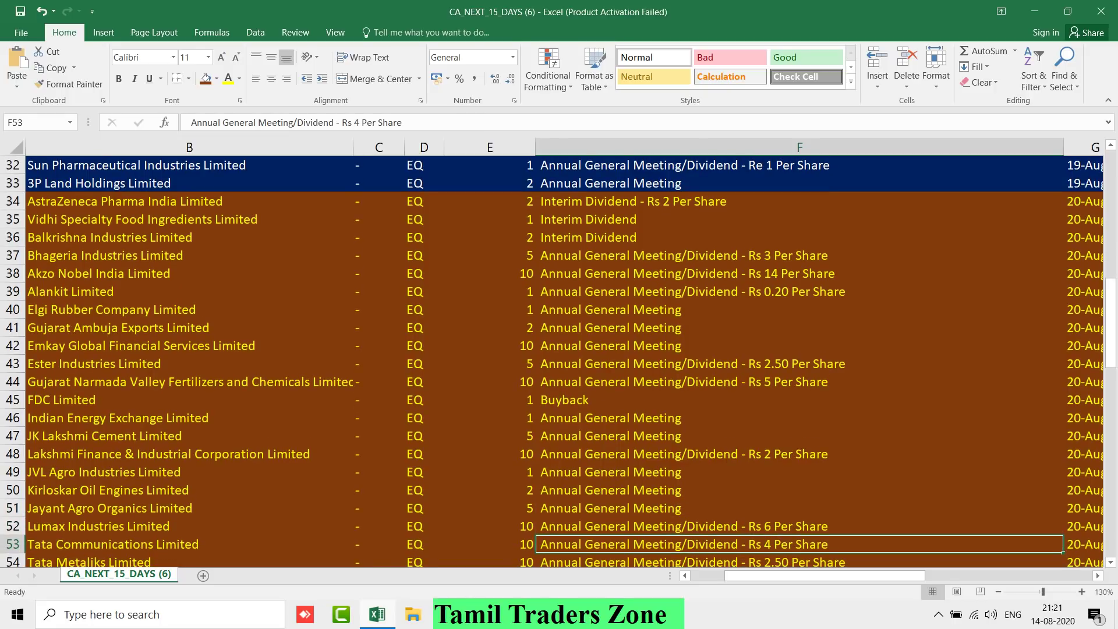
key("Down")
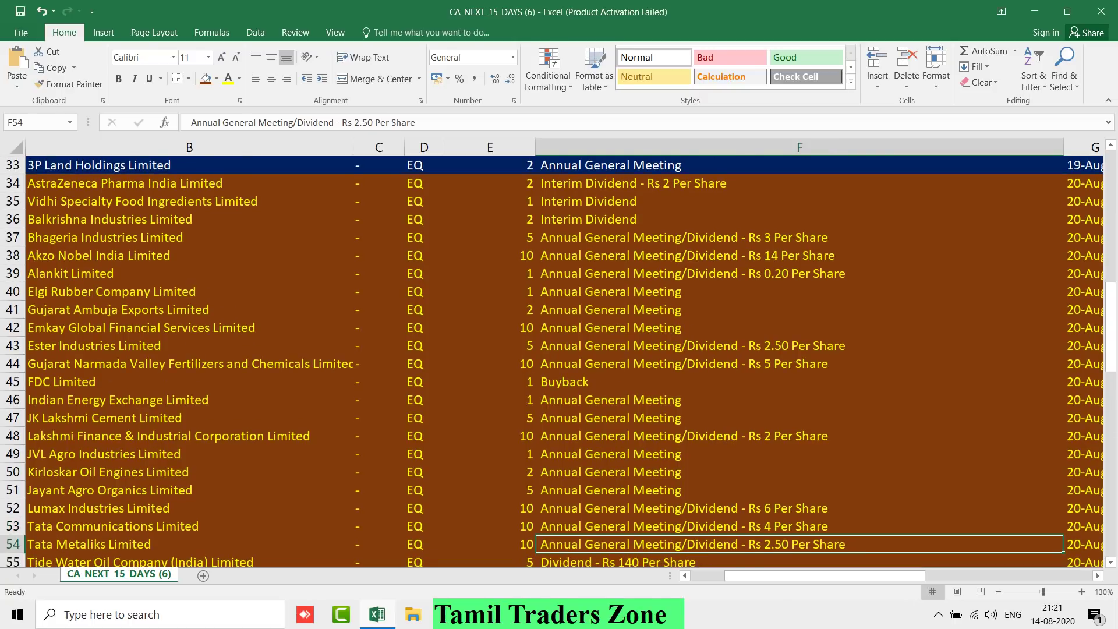
key("Down")
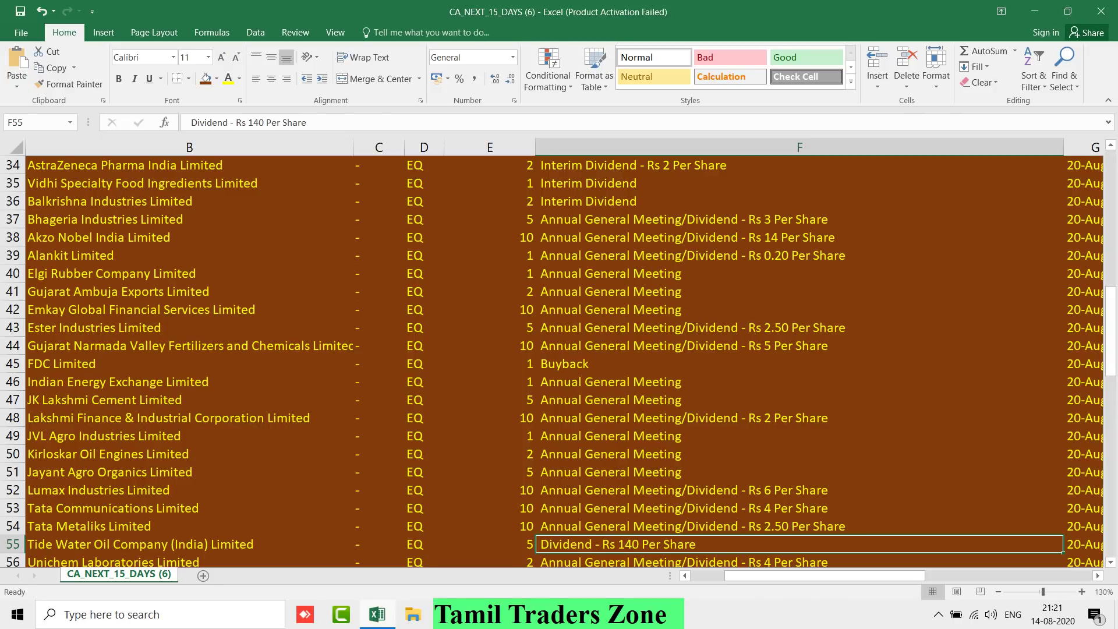
key("Down")
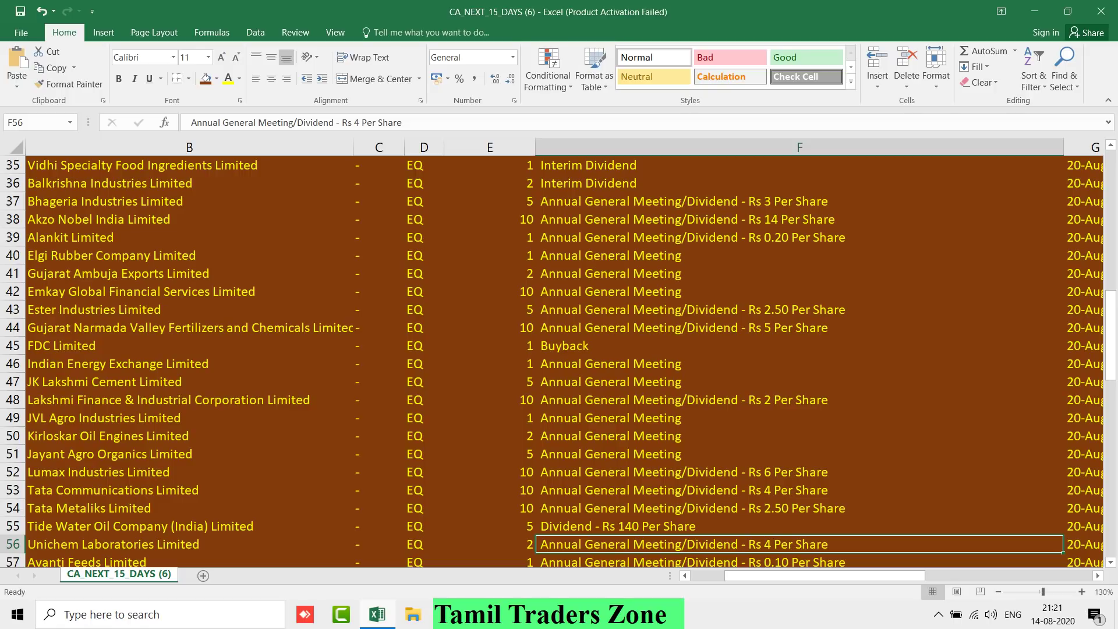
key("Down")
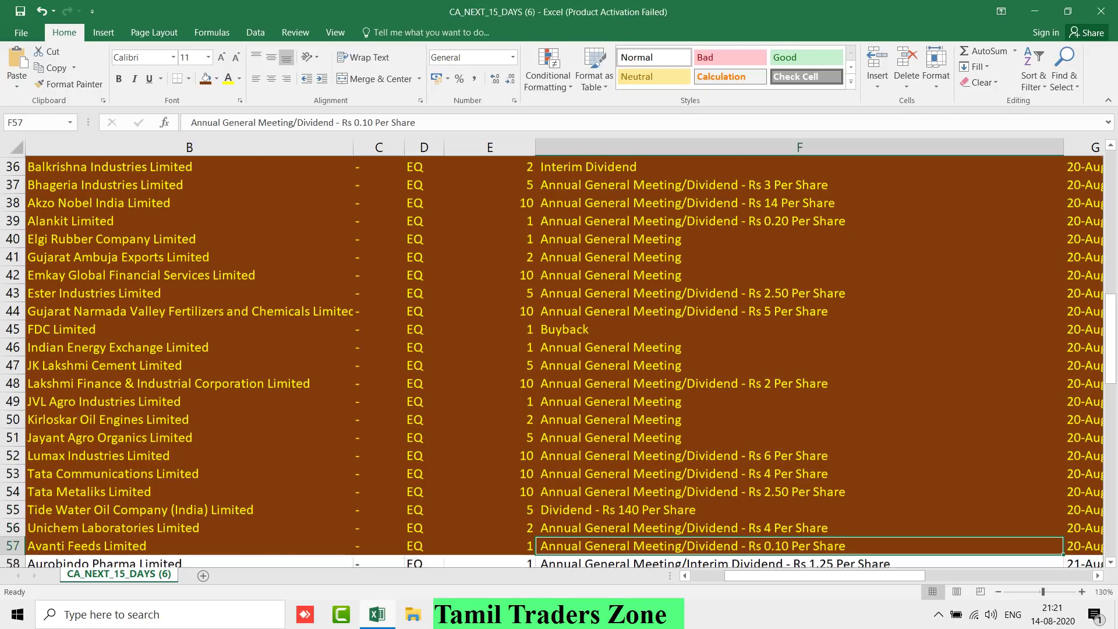
- Give the 21-Aug-20 entries in B58:G68 a yellow fill
key("Down")
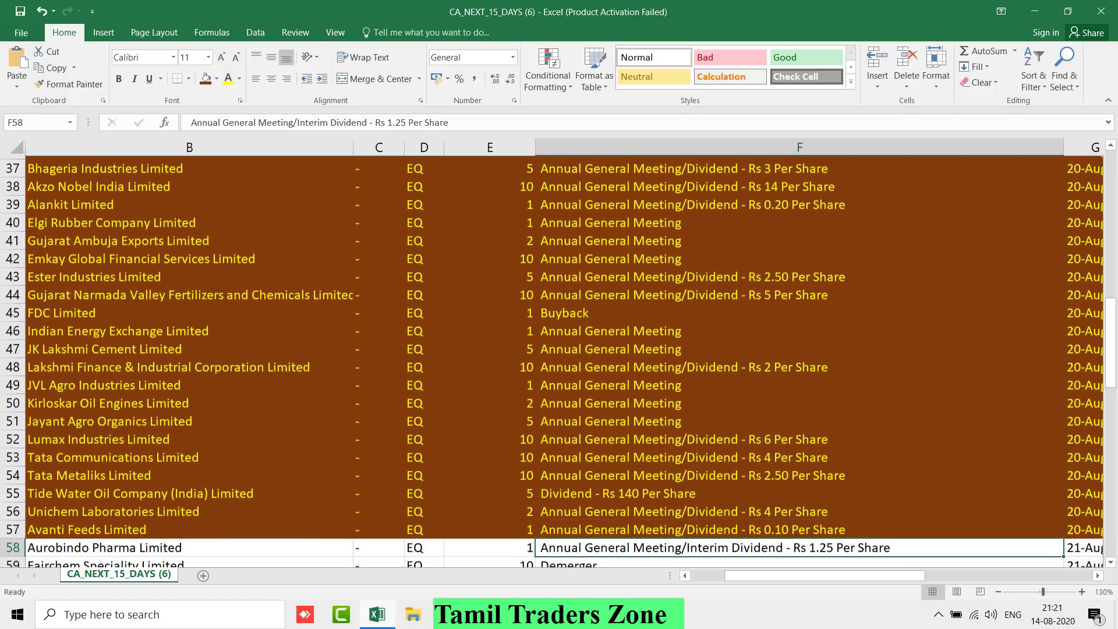
key("Left")
key("Left")
key("Left")
key("Left")
key("shift+Right")
key("shift+Right")
key("shift+Down")
key("shift+Right")
key("shift+Right")
key("shift+Right")
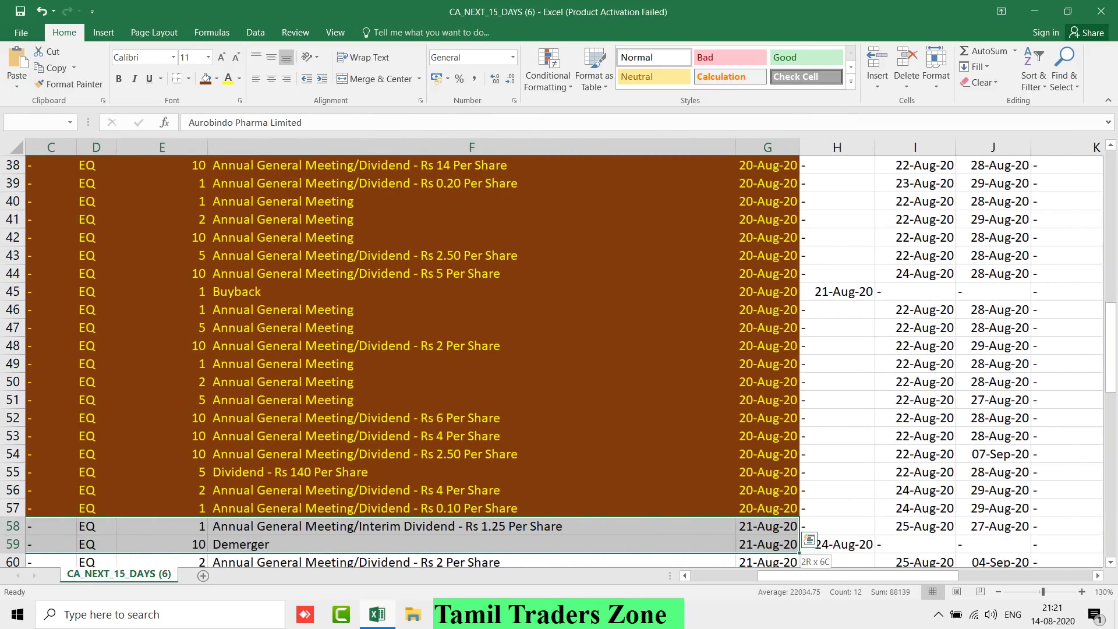
key("shift+Down")
key("shift+Down")
key("shift+Down")
key("shift+Down")
key("shift+Down")
key("shift+Down")
key("shift+Down")
key("shift+Down")
key("shift+Down")
key("shift+Down")
key("shift+Down")
key("shift+Down")
key("shift+Down")
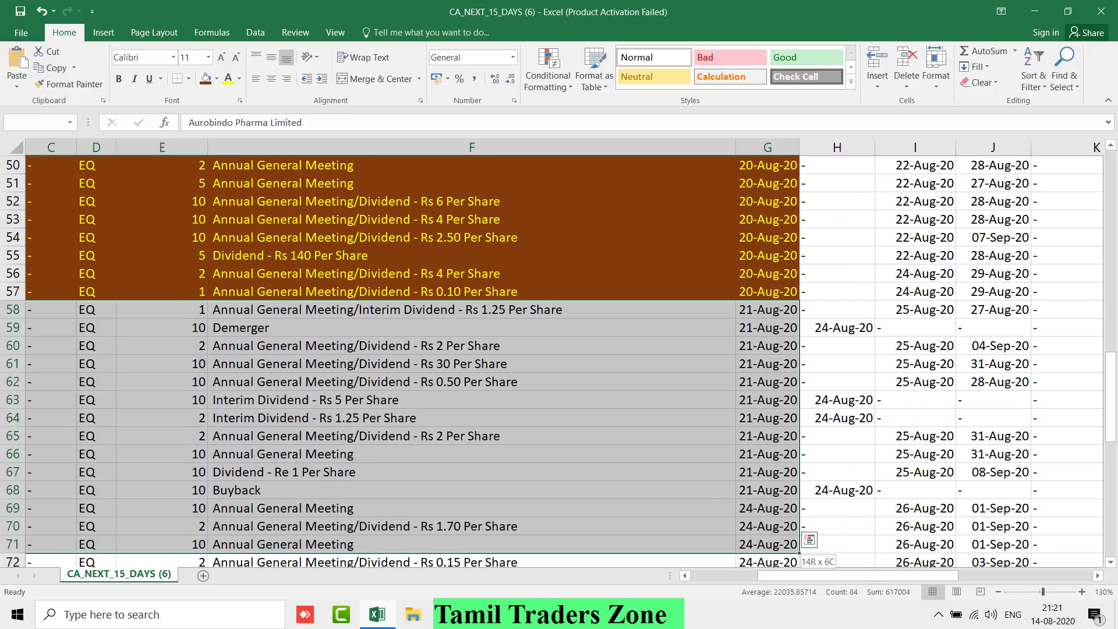
key("shift+Up")
key("shift+Up")
key("shift+Up")
key("shift+Up")
key("shift+Up")
key("shift+Down")
key("shift+Down")
key("shift+Up")
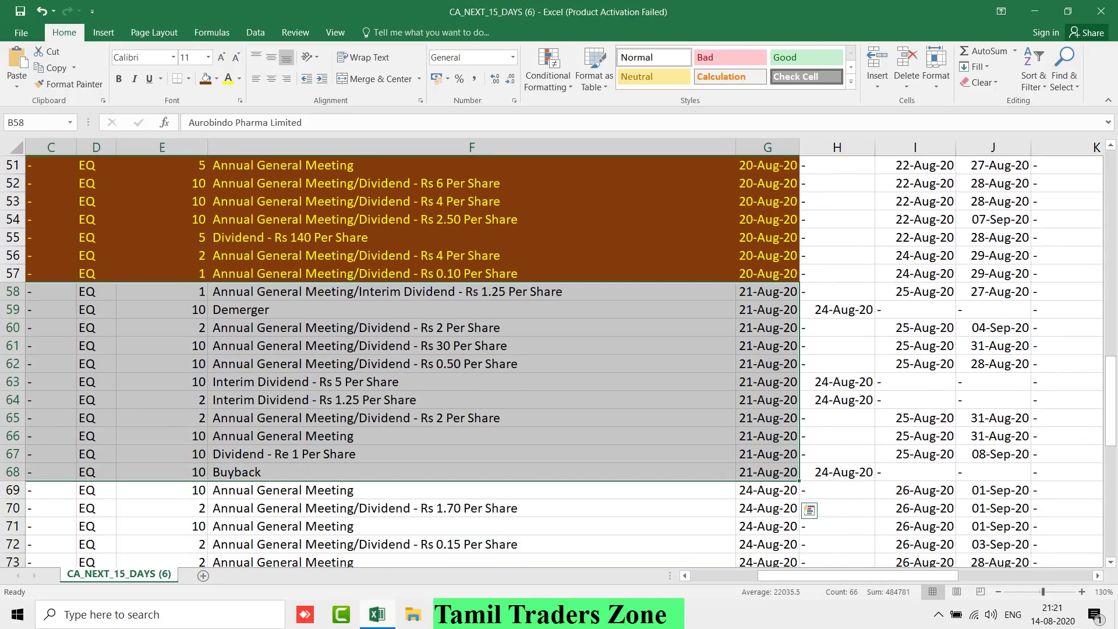
left_click(216, 79)
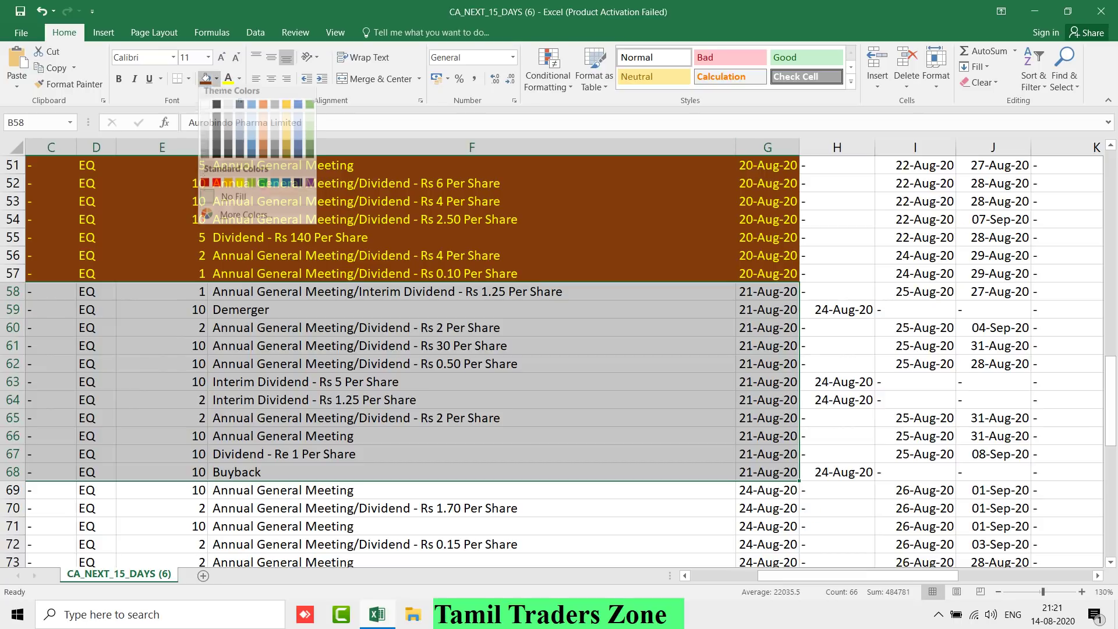
left_click(239, 183)
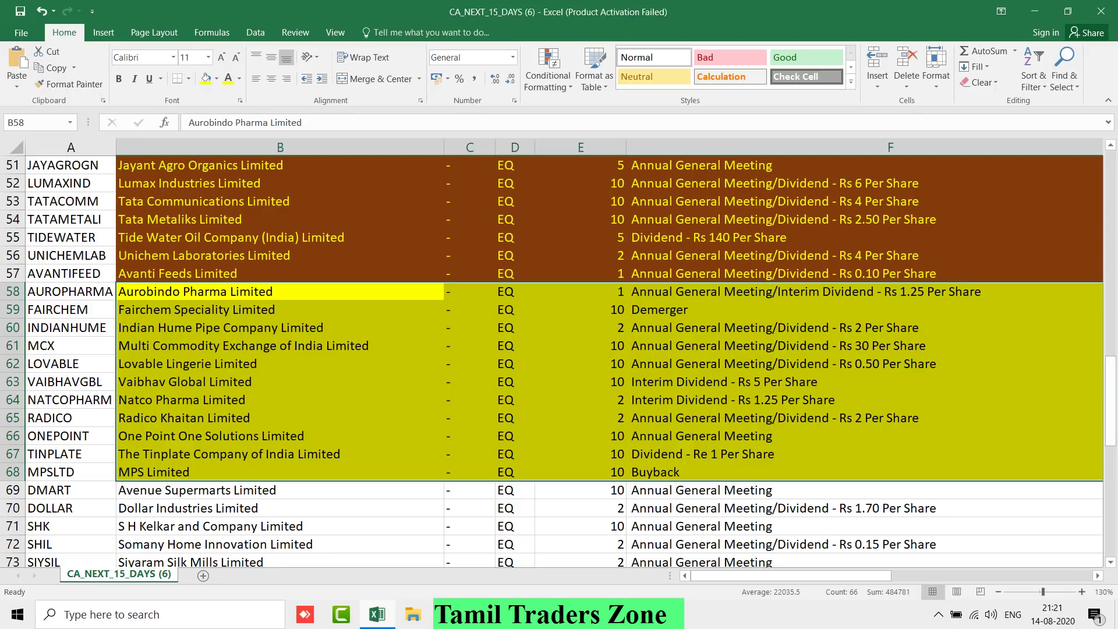
left_click(280, 291)
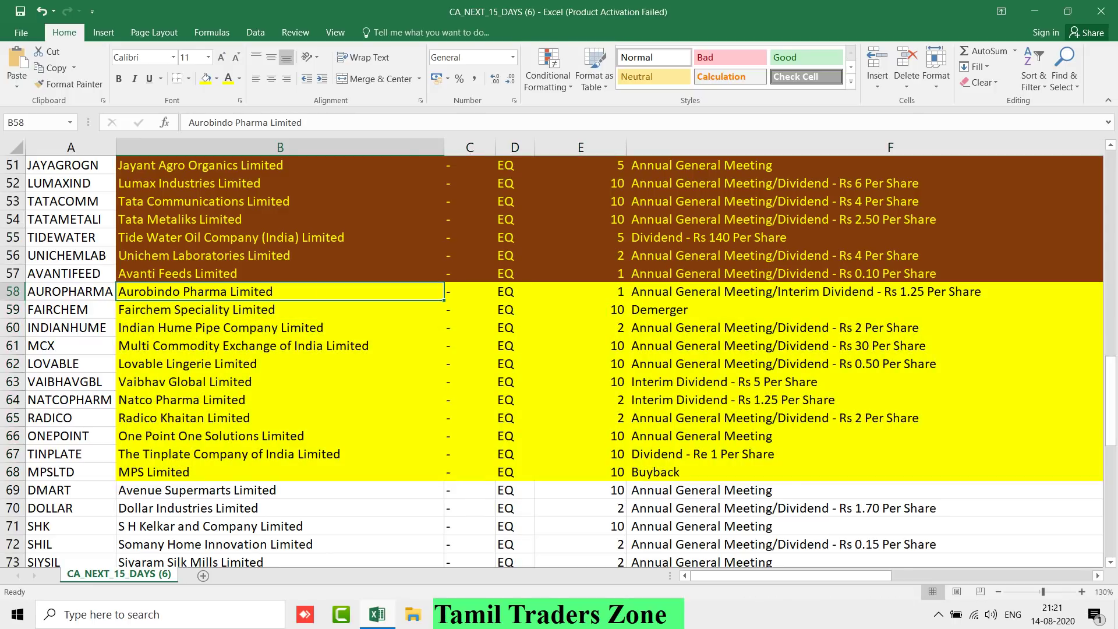
- Examine the Aurobindo Pharma row across its columns, from the company name to the purpose and ex-date
key("Right")
key("Right")
key("Right")
key("Right")
key("Right")
key("Left")
key("Left")
key("Left")
key("Left")
key("Left")
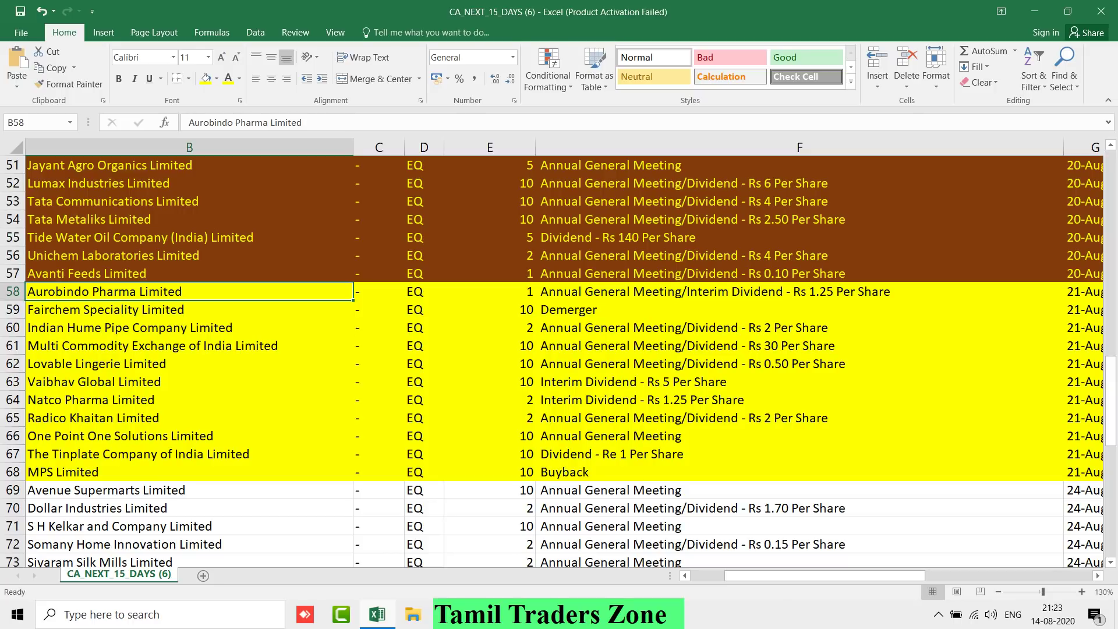
- Examine the purpose entries of the 21-Aug-20 companies from Multi Commodity Exchange down to The Tinplate Company of India
left_click_drag(641, 346, 216, 348)
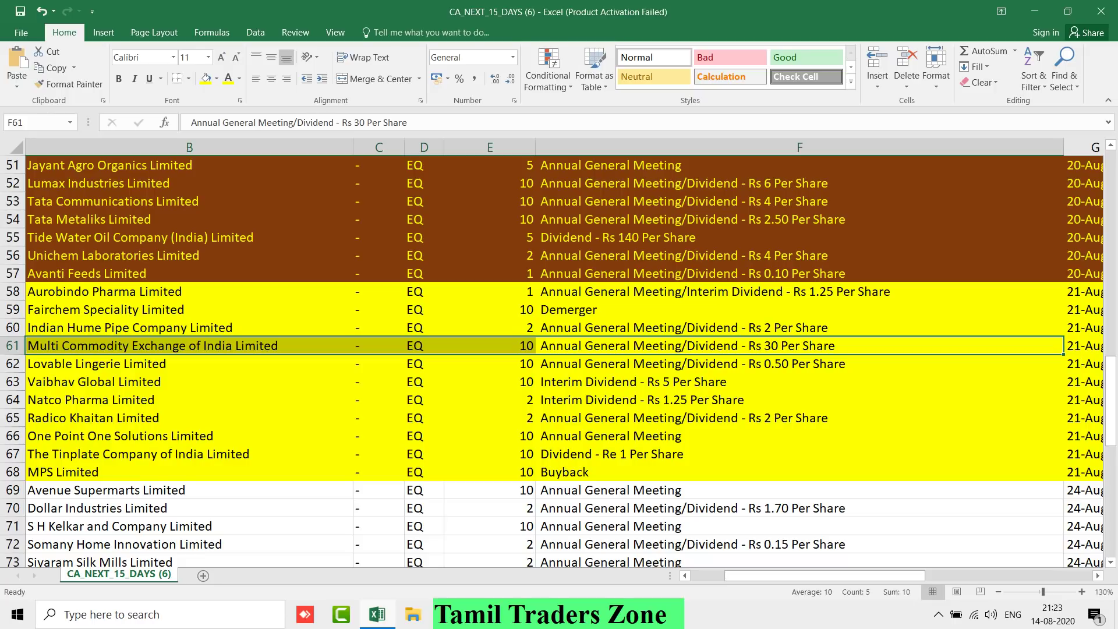
left_click(641, 382)
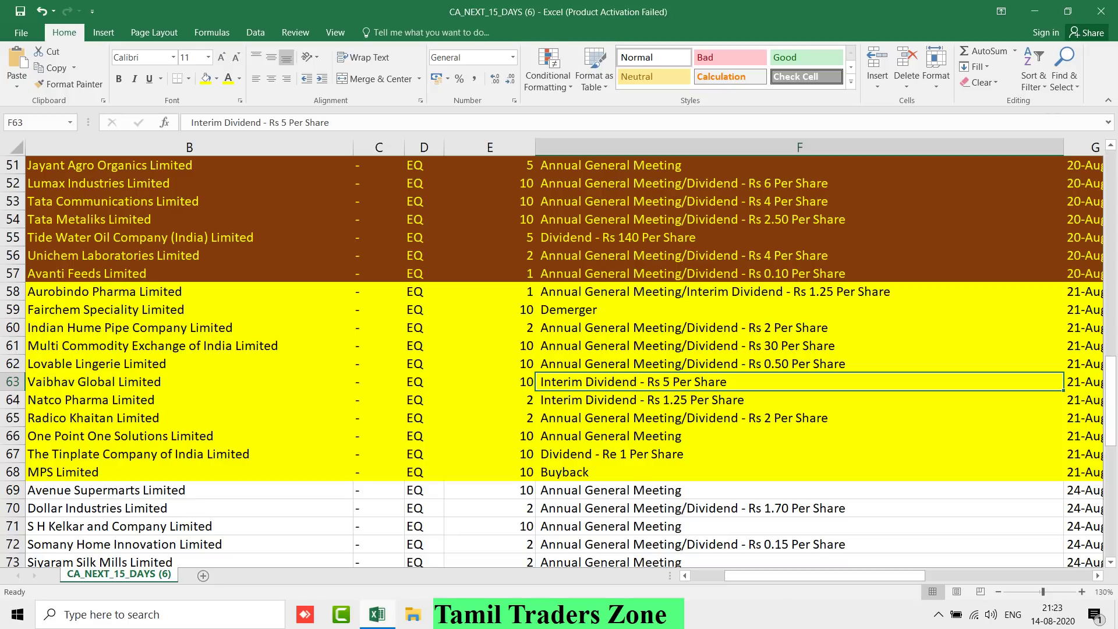
left_click(641, 399)
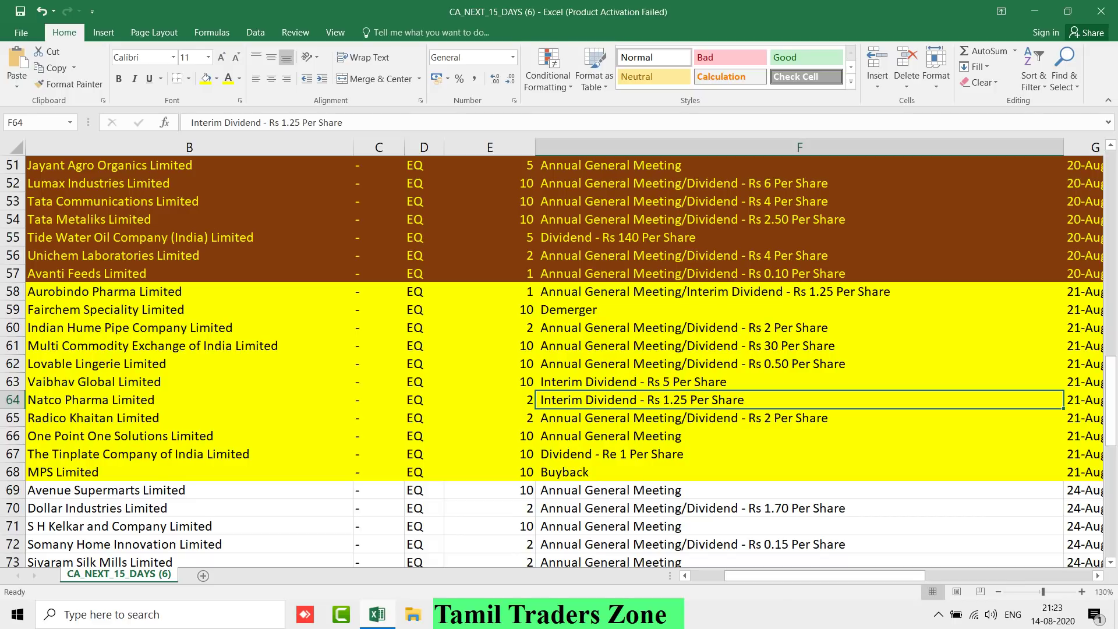
left_click(641, 418)
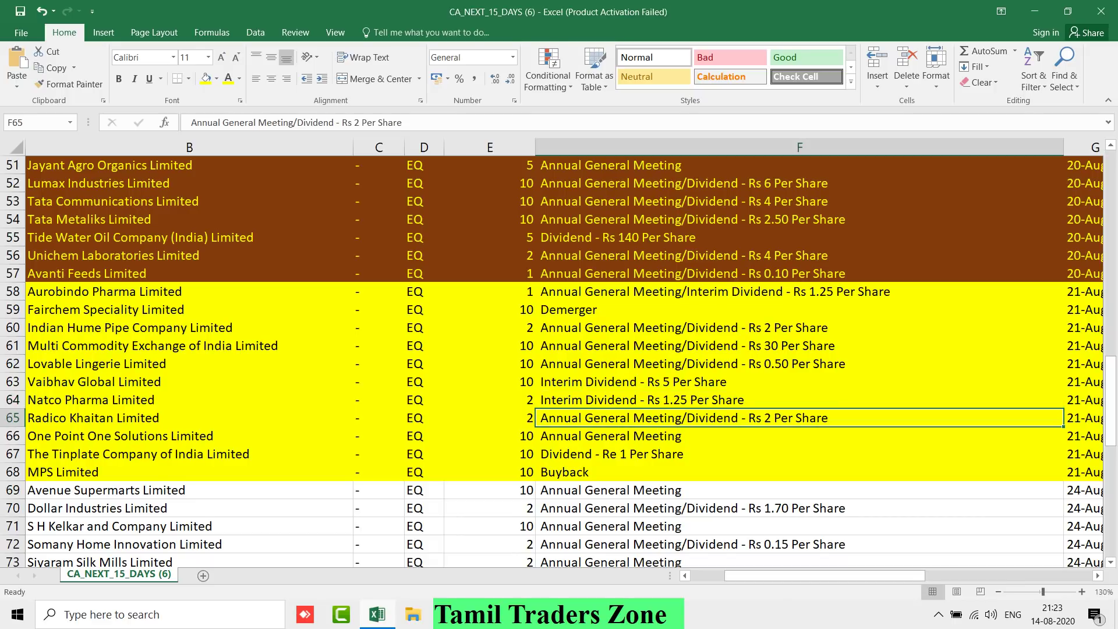
left_click(640, 435)
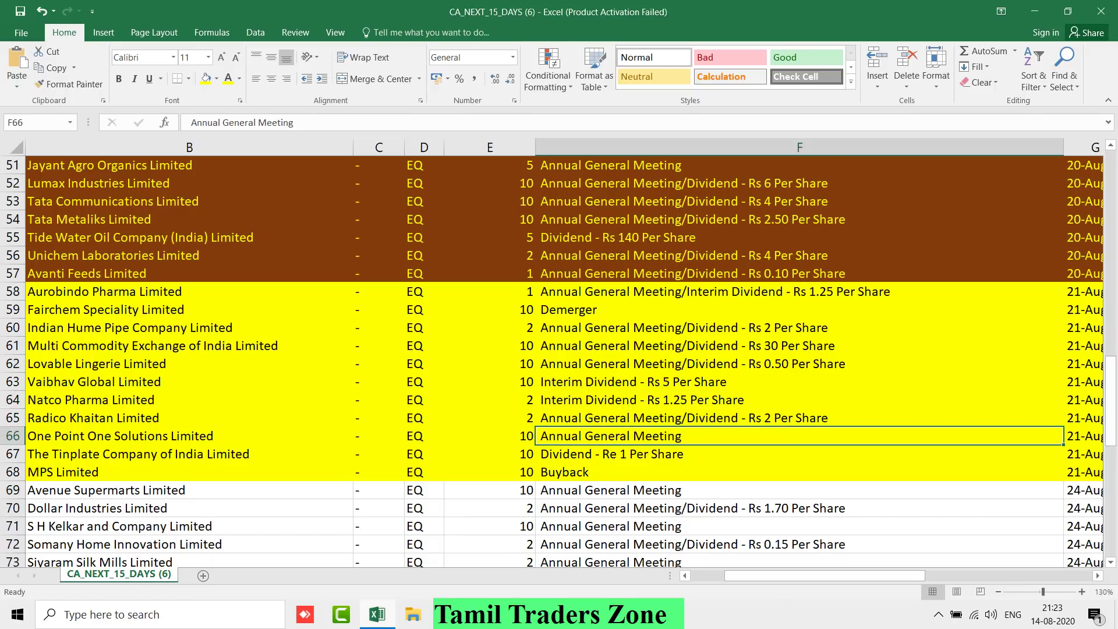
left_click(641, 454)
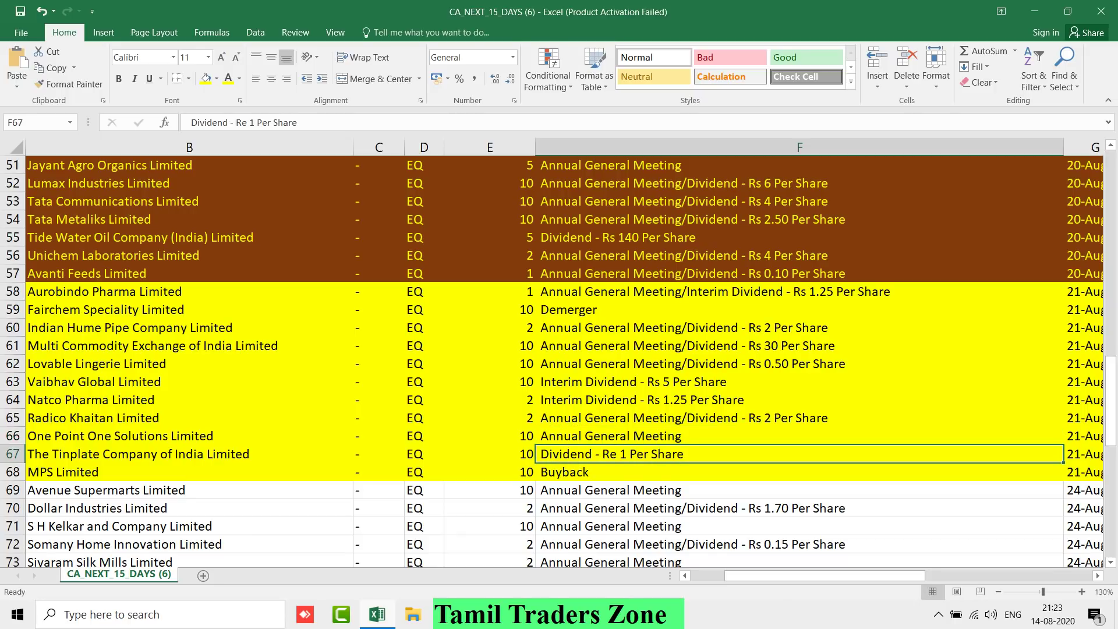
- Give the 24-Aug-20 entries in B69:G73 a red font colour
scroll(559, 361, "down", 1)
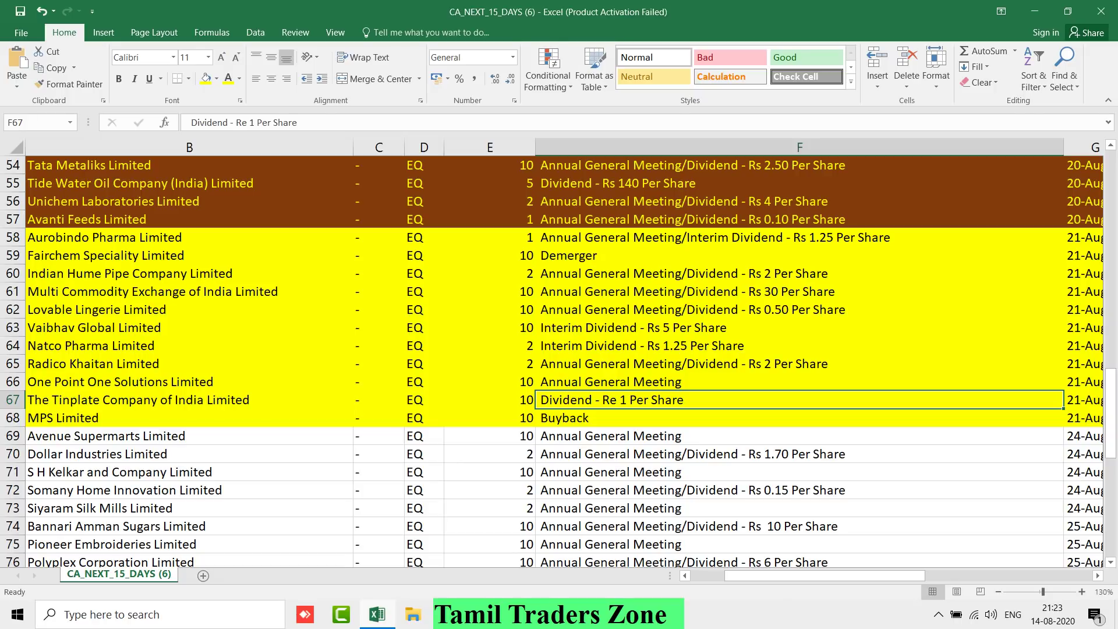
scroll(559, 361, "down", 1)
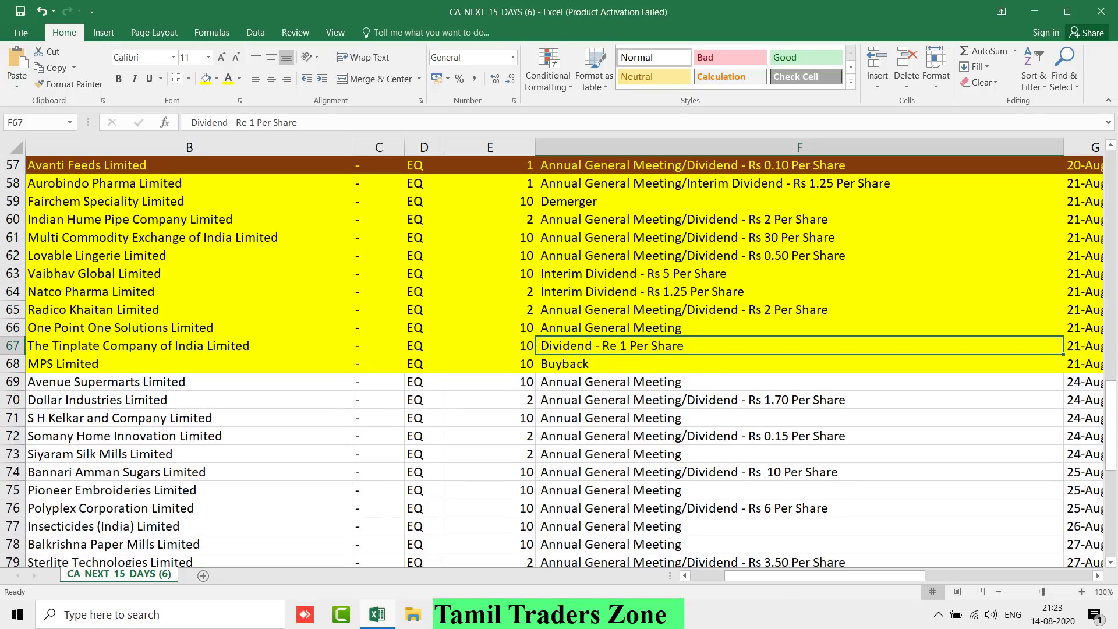
left_click_drag(326, 382, 714, 457)
left_click(239, 78)
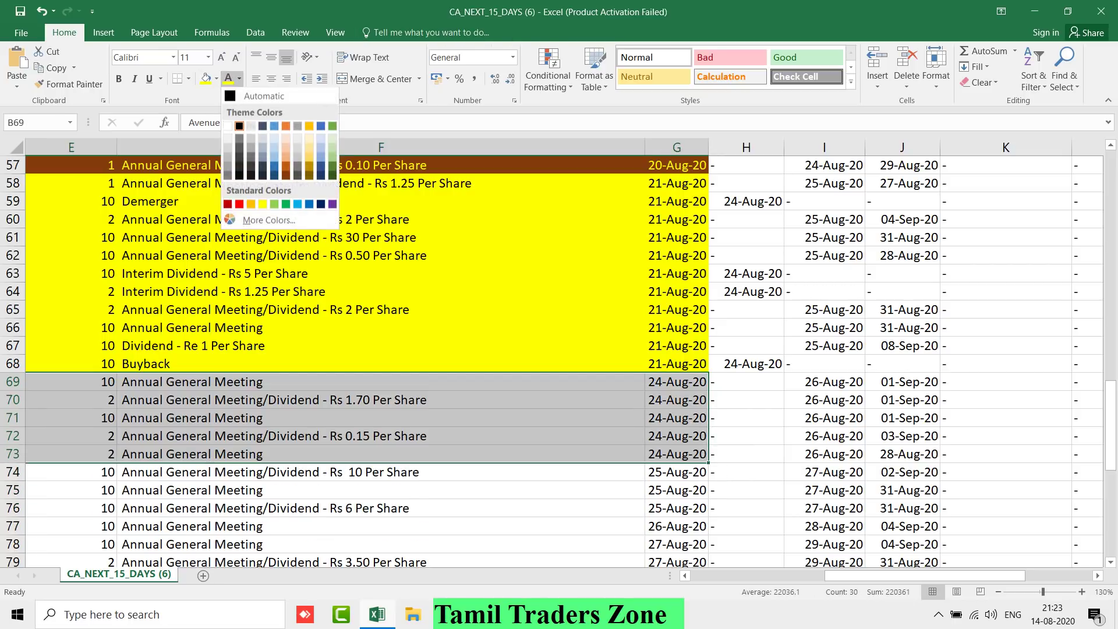
left_click(238, 204)
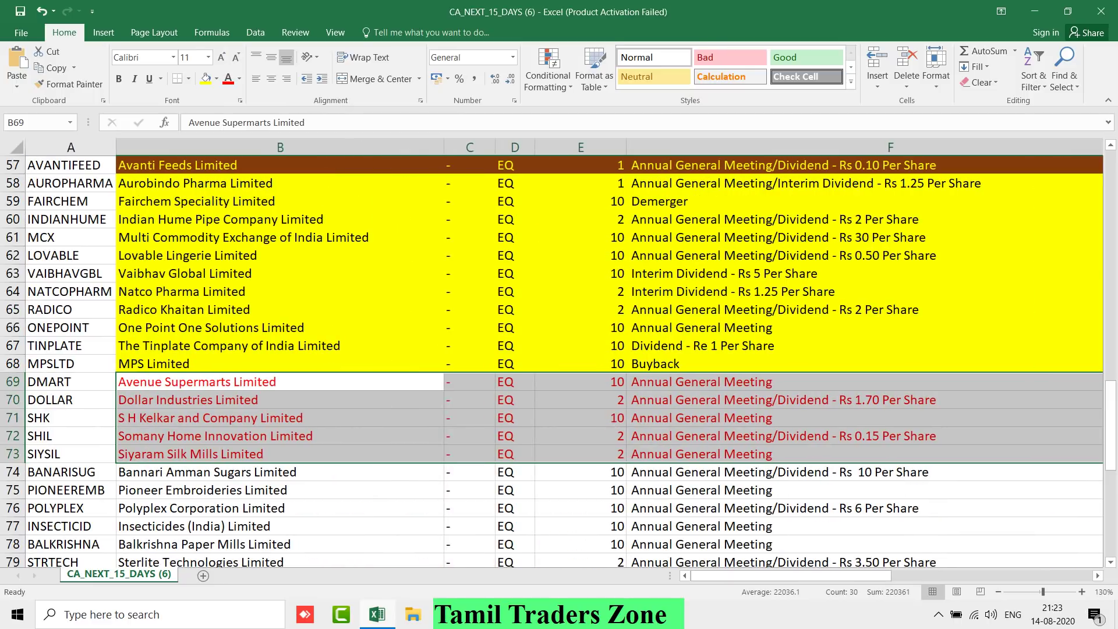
- Examine the purpose entries of the 24-Aug-20 companies, from Avenue Supermarts down to Siyaram Silk Mills
left_click(279, 382)
key("Right")
key("Right")
key("Right")
key("Right")
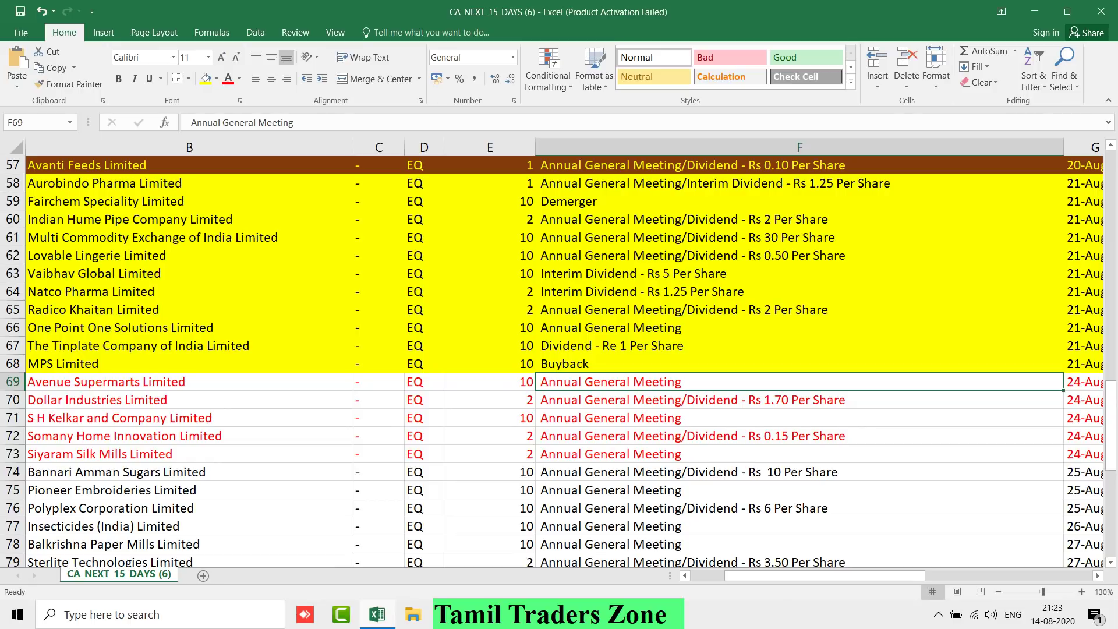
key("Down")
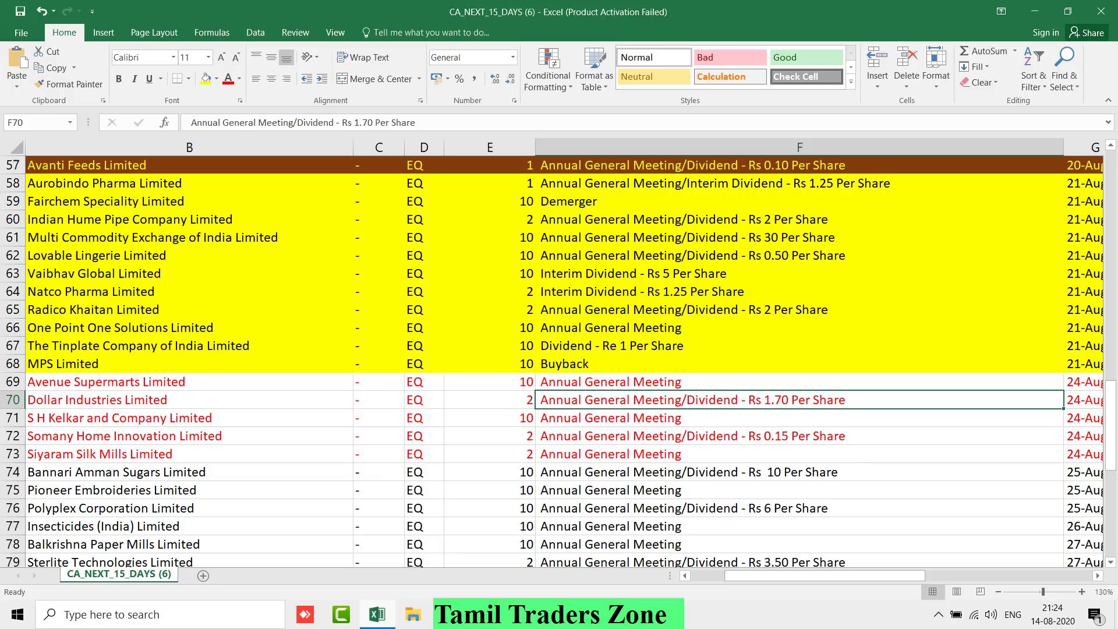
key("Down")
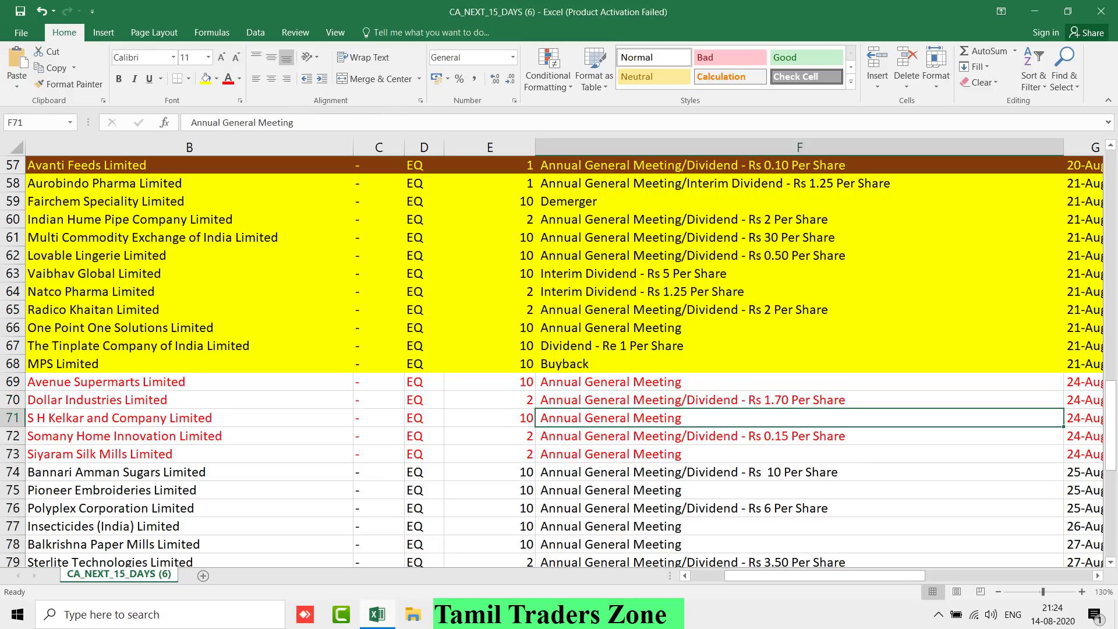
key("Down")
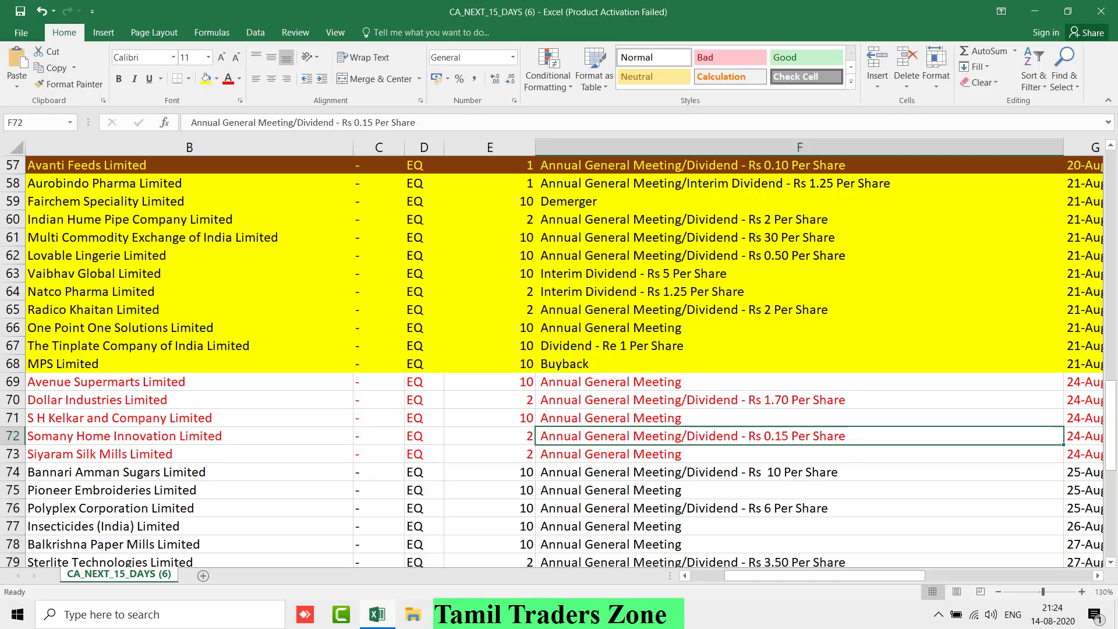
key("Down")
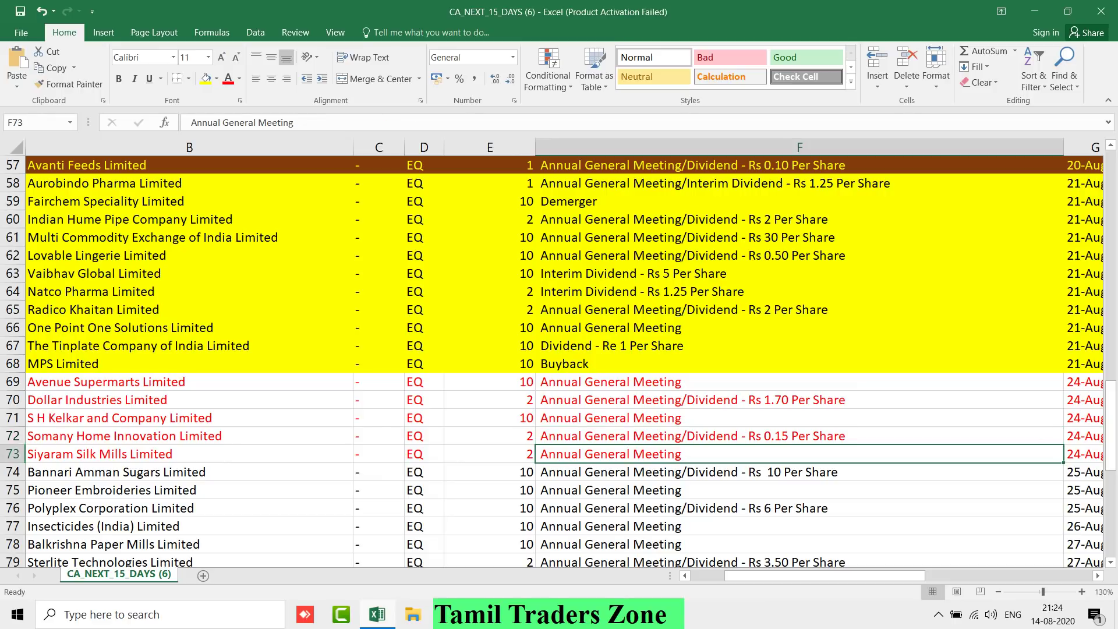
- Close the workbook, saving it to the Desktop as the CSV file Dividend and replacing the existing file
scroll(560, 361, "up", 19)
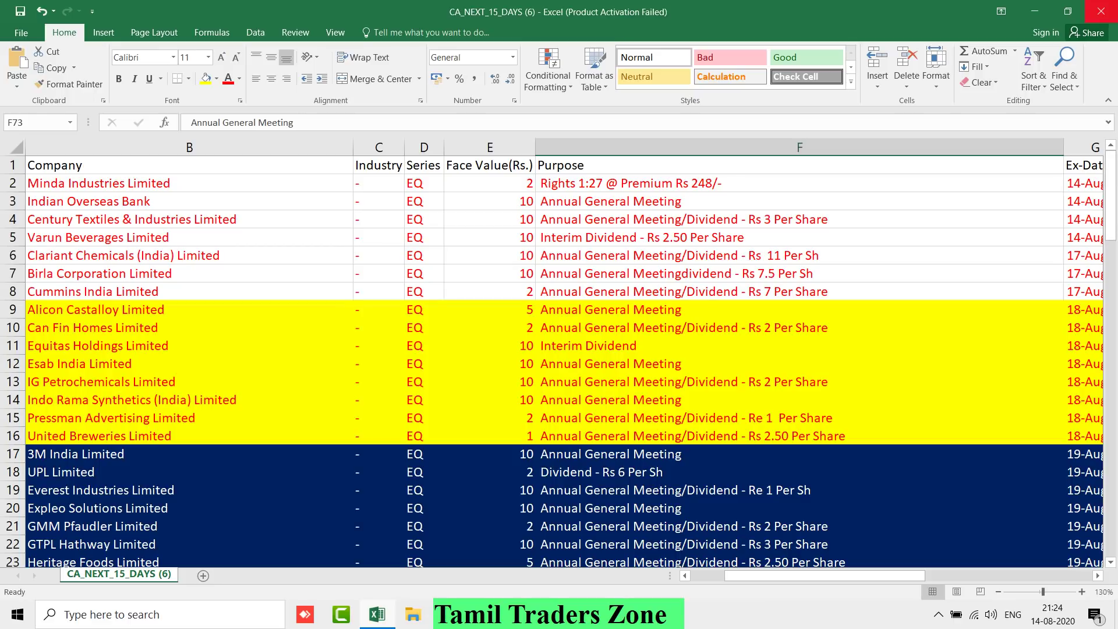
left_click(1101, 11)
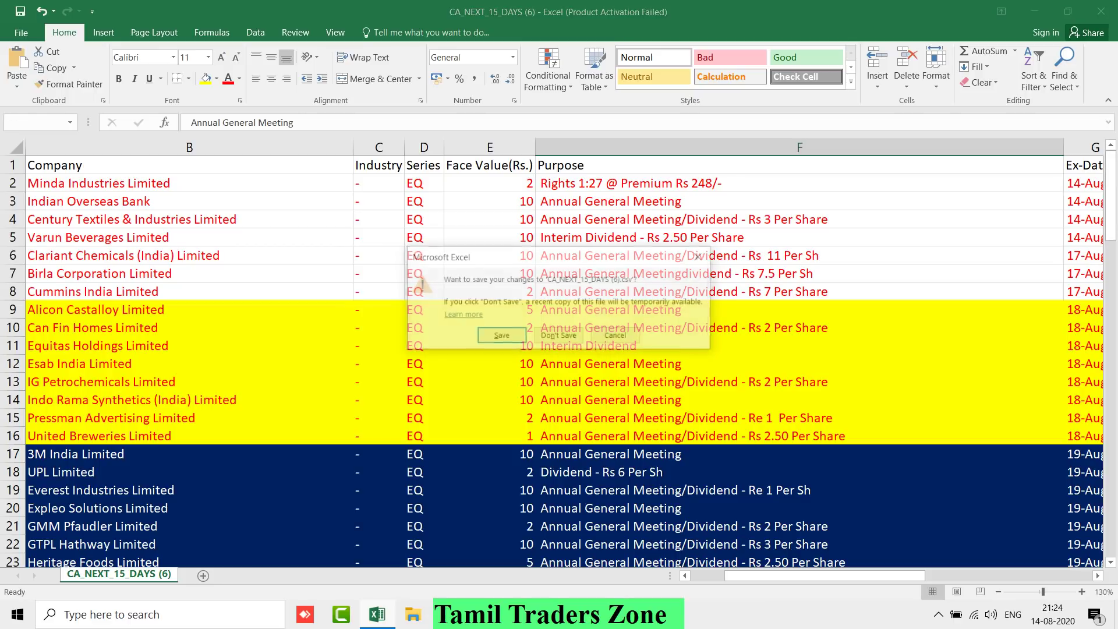
left_click(501, 333)
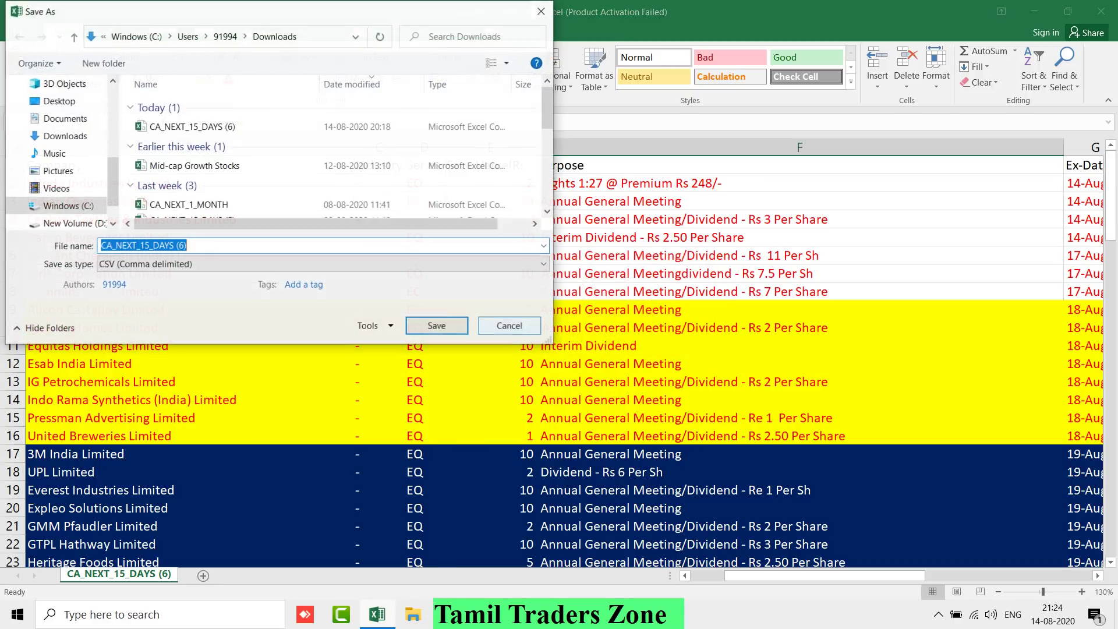
left_click(59, 101)
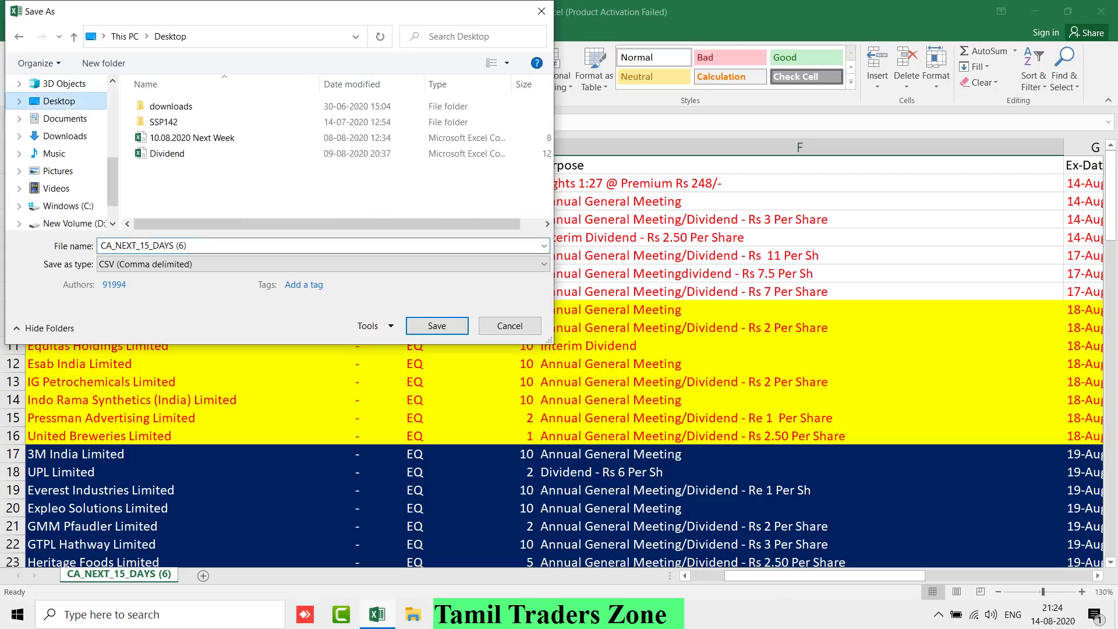
double_click(167, 153)
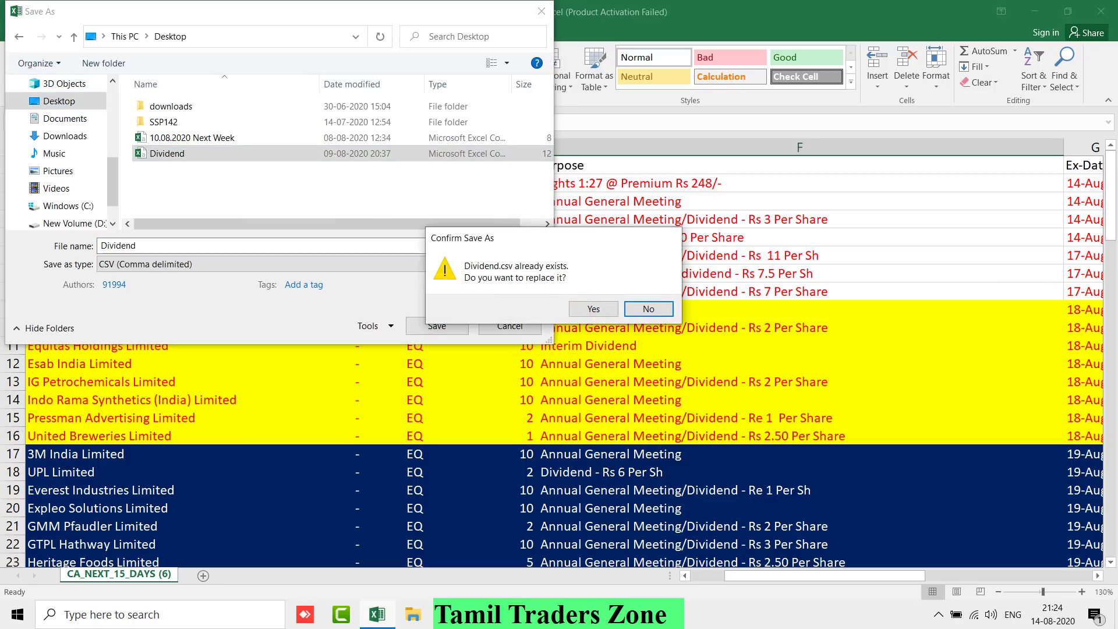
left_click(594, 309)
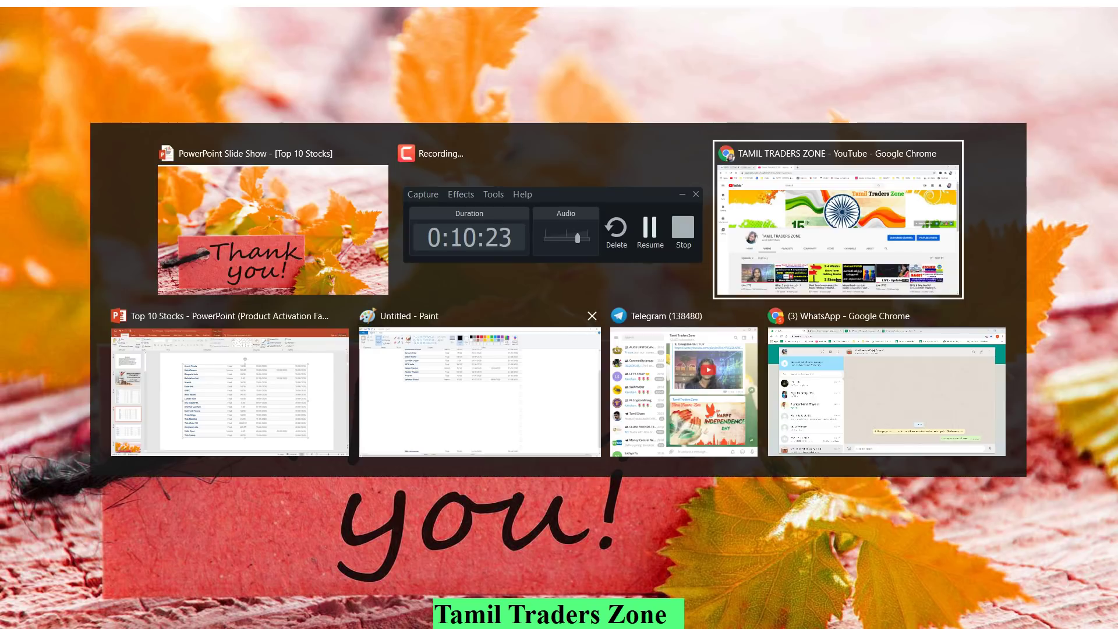
- Switch to the TAMIL TRADERS ZONE YouTube channel in Chrome and look through its uploaded videos
key("alt+Tab")
scroll(501, 355, "down", 2)
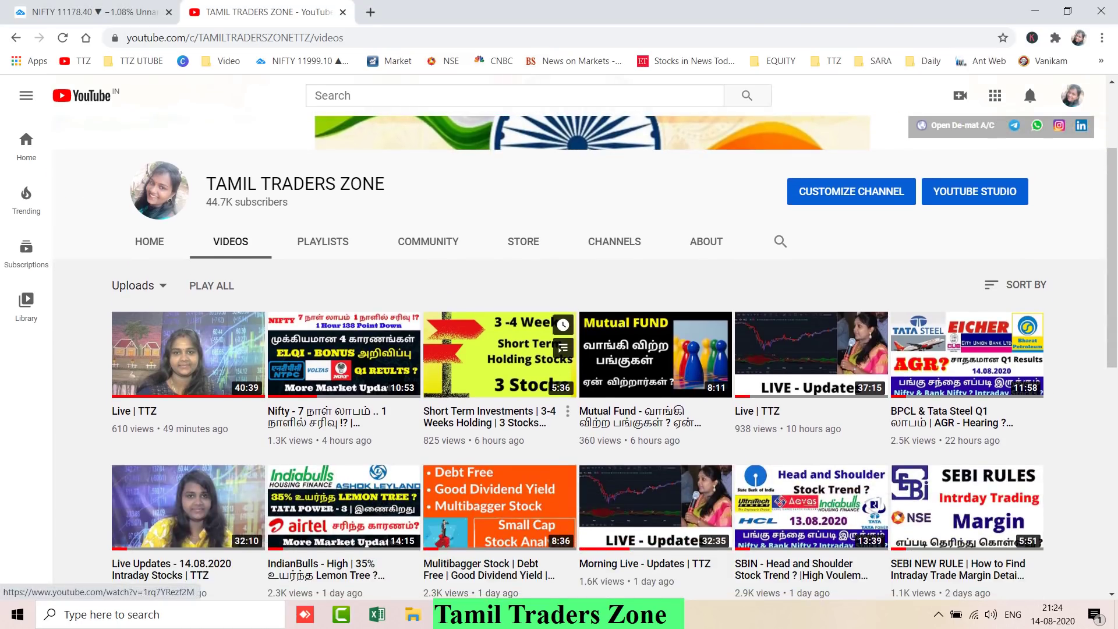